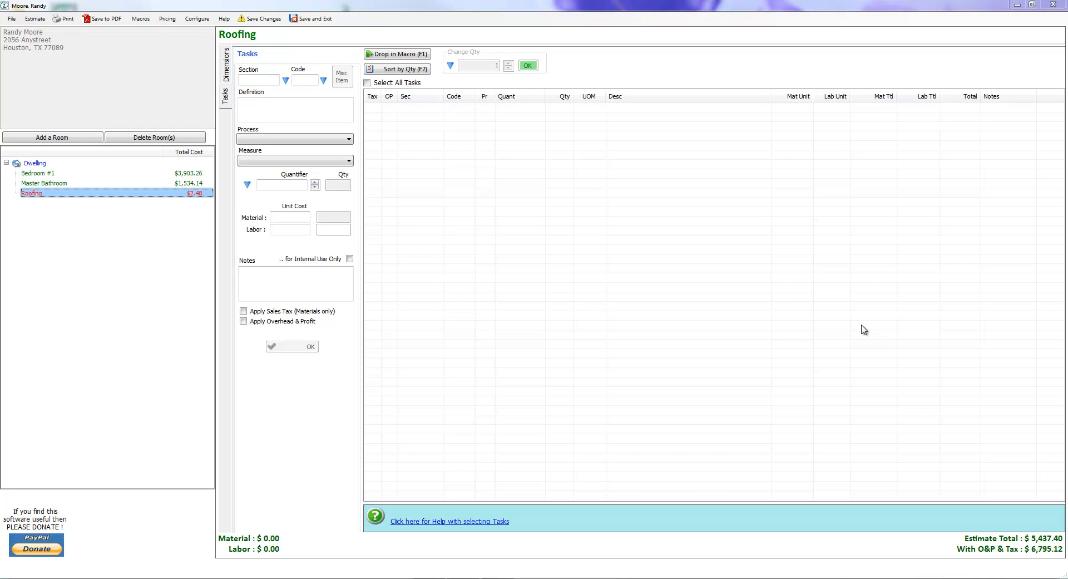
Start a miscellaneous task in the painting section for the Roofing room.
{"action": "double_click", "coordinate": [861, 329]}
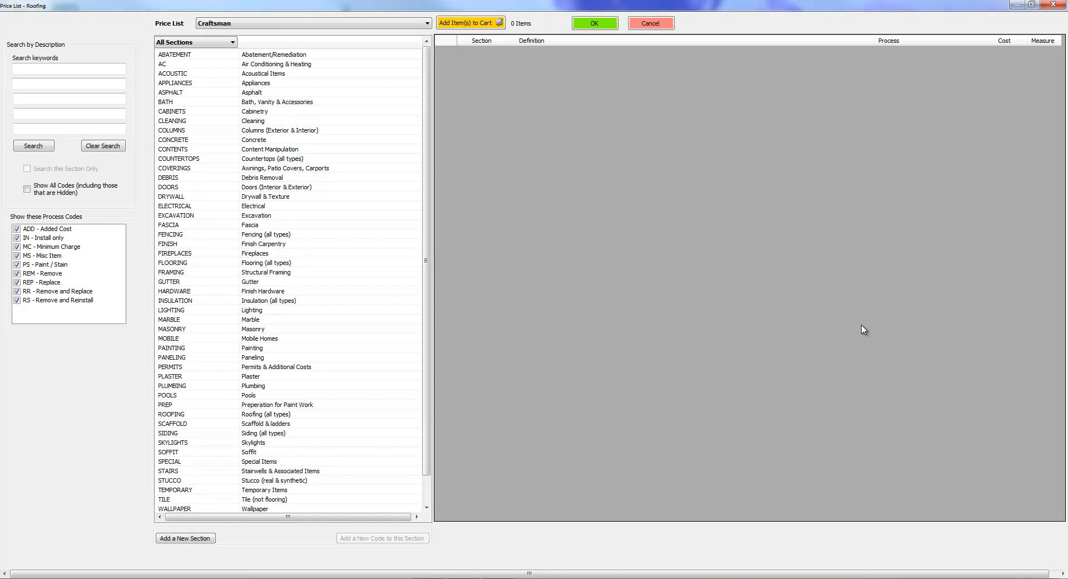
{"action": "key", "text": "Escape"}
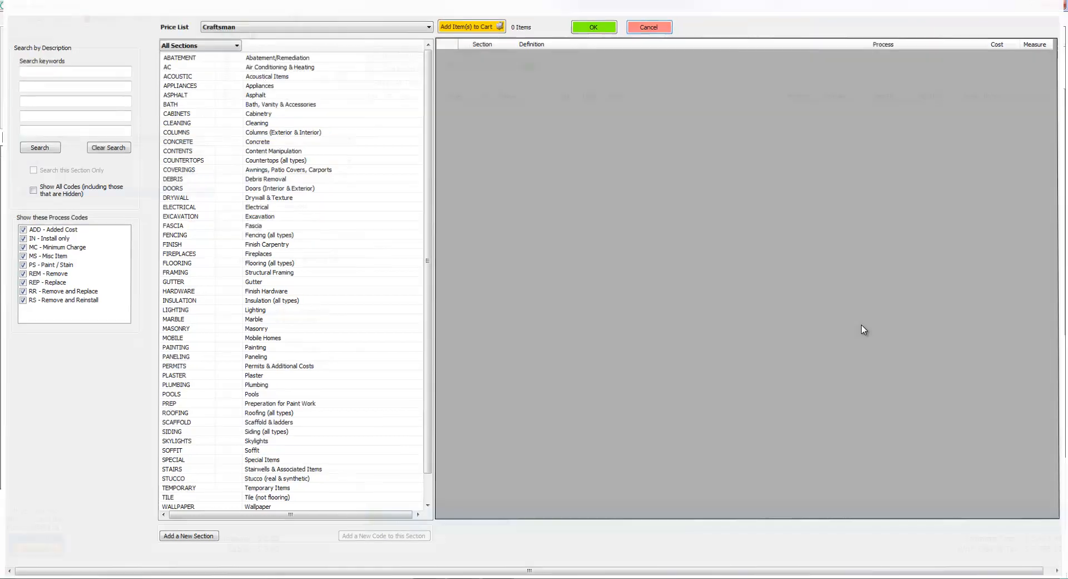
{"action": "type", "text": "painting"}
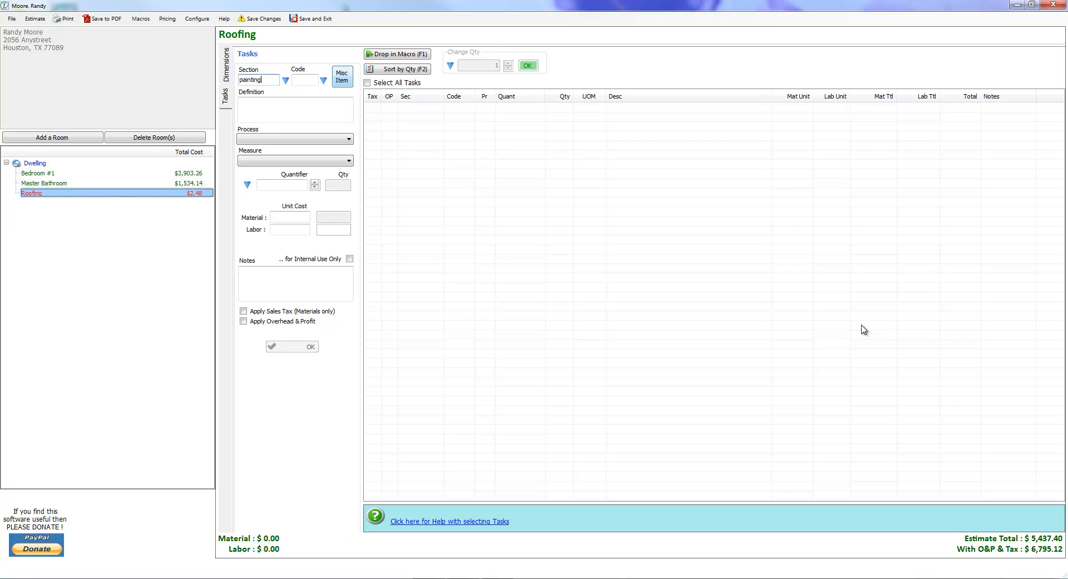
{"action": "key", "text": "Return"}
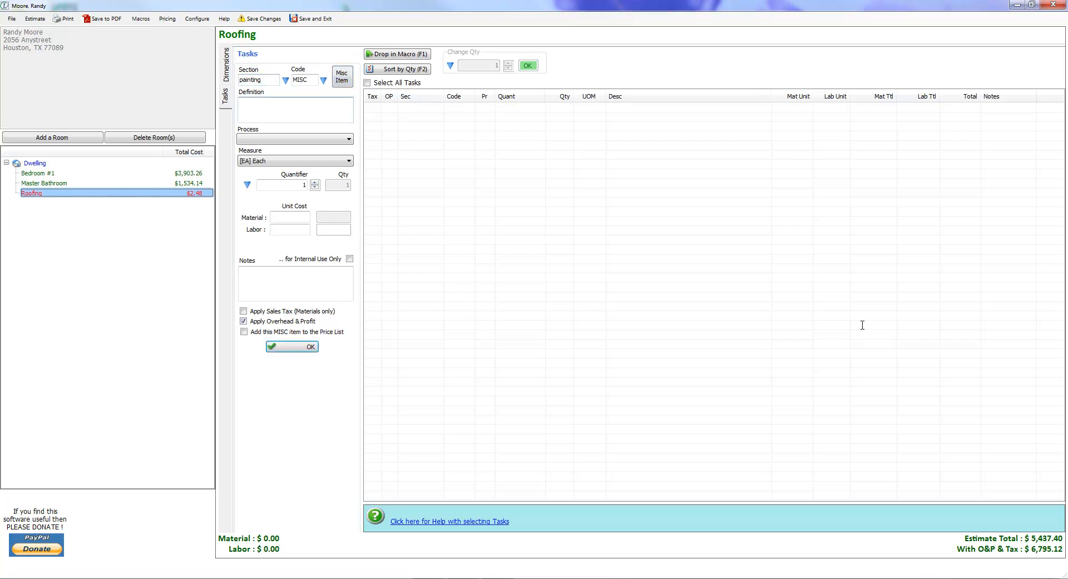
Enter "Paint rubber ducky" as the miscellaneous task's definition.
{"action": "type", "text": "Paint rubber ducky"}
{"action": "key", "text": "ctrl+shift+Right"}
{"action": "key", "text": "ctrl+shift+Right"}
{"action": "key", "text": "ctrl+shift+Right"}
{"action": "key", "text": "Right"}
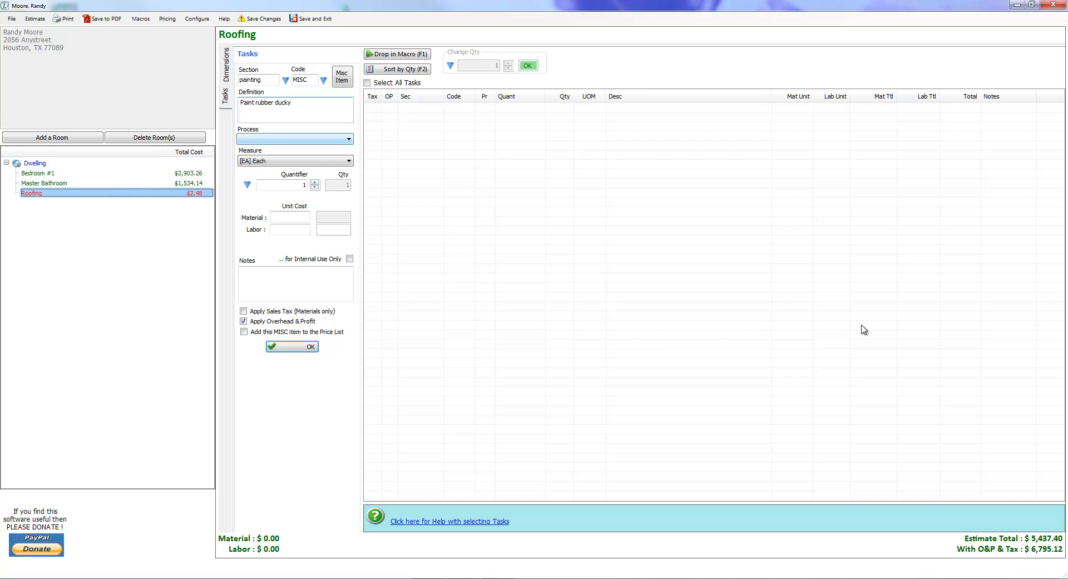
{"action": "key", "text": "Tab"}
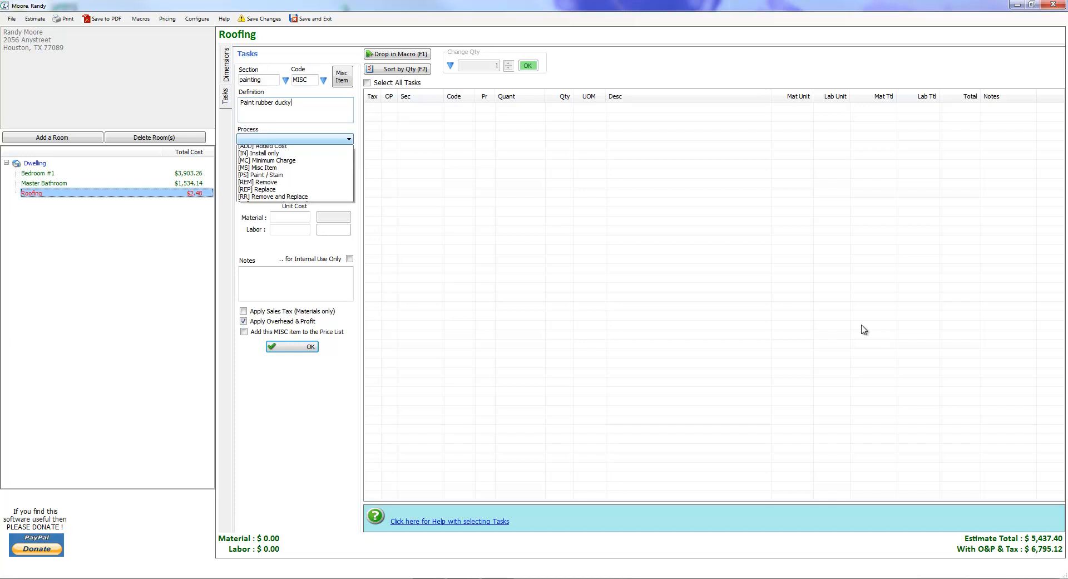
Set the task's process to [PS] Paint / Stain.
{"action": "key", "text": "Down"}
{"action": "key", "text": "Down"}
{"action": "key", "text": "Down"}
{"action": "key", "text": "Down"}
{"action": "key", "text": "Down"}
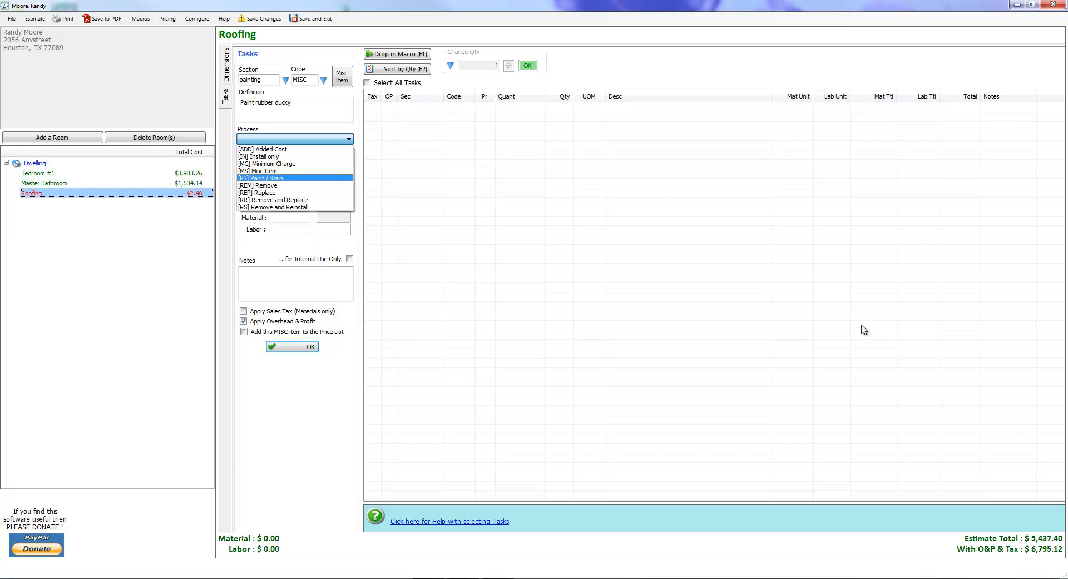
{"action": "key", "text": "Up"}
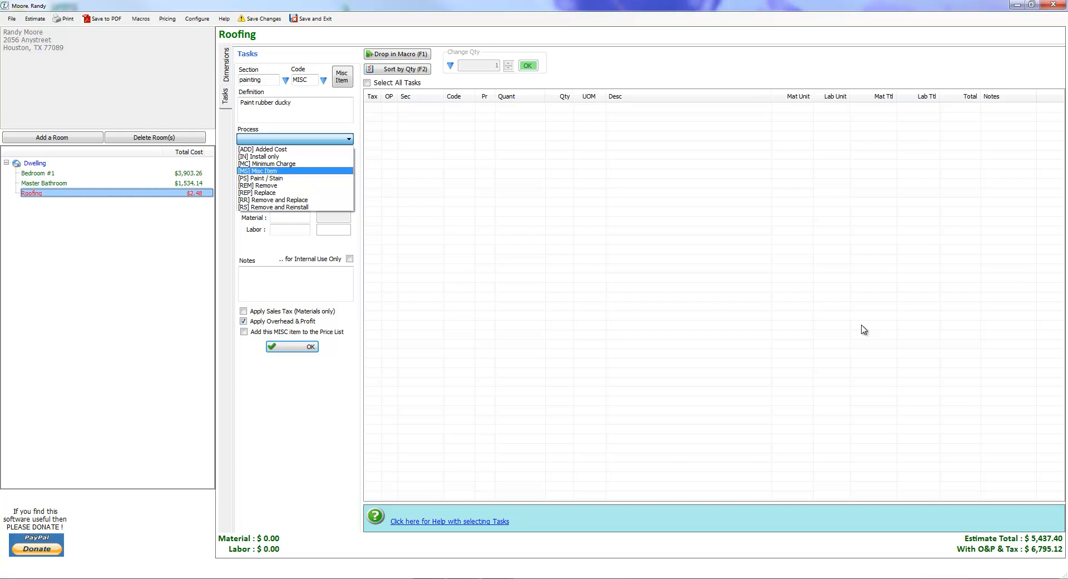
{"action": "key", "text": "Down"}
{"action": "key", "text": "Down"}
{"action": "key", "text": "Down"}
{"action": "key", "text": "Down"}
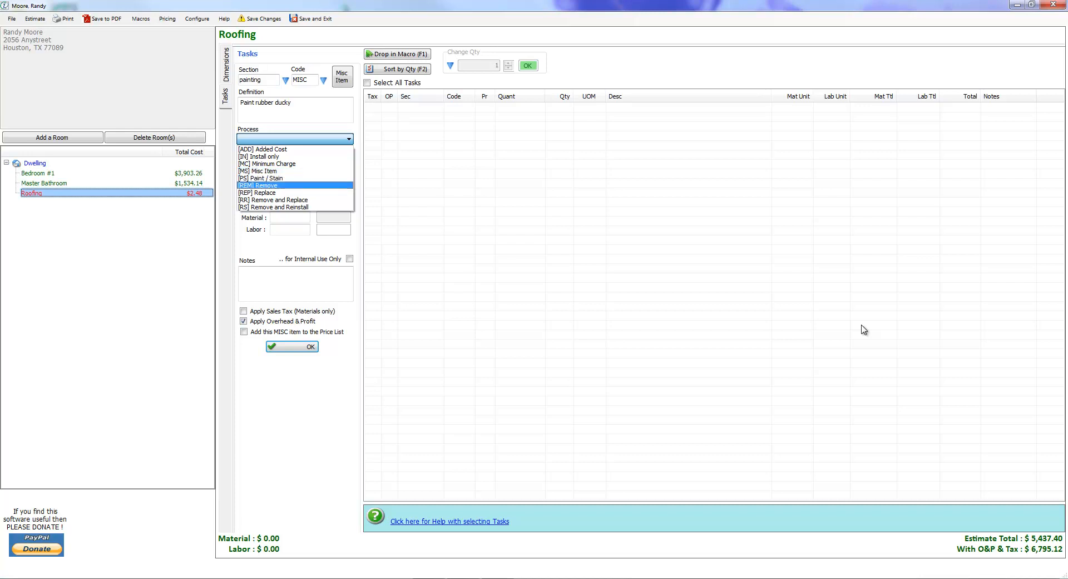
{"action": "key", "text": "Up"}
{"action": "key", "text": "Up"}
{"action": "key", "text": "Up"}
{"action": "key", "text": "Up"}
{"action": "key", "text": "Up"}
{"action": "key", "text": "Down"}
{"action": "key", "text": "Down"}
{"action": "key", "text": "Down"}
{"action": "key", "text": "Up"}
{"action": "key", "text": "Up"}
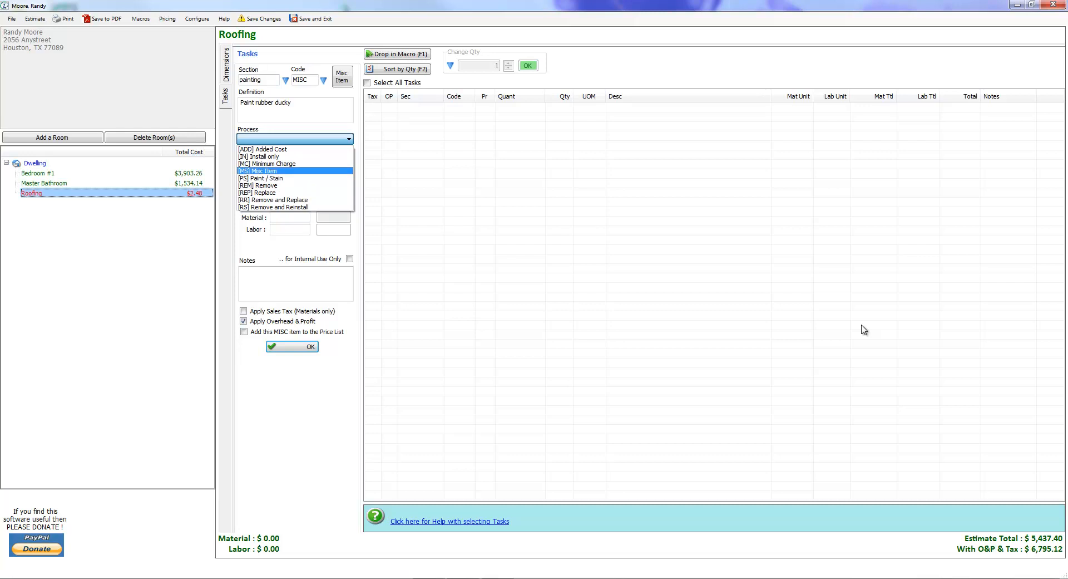
{"action": "key", "text": "Down"}
{"action": "key", "text": "Return"}
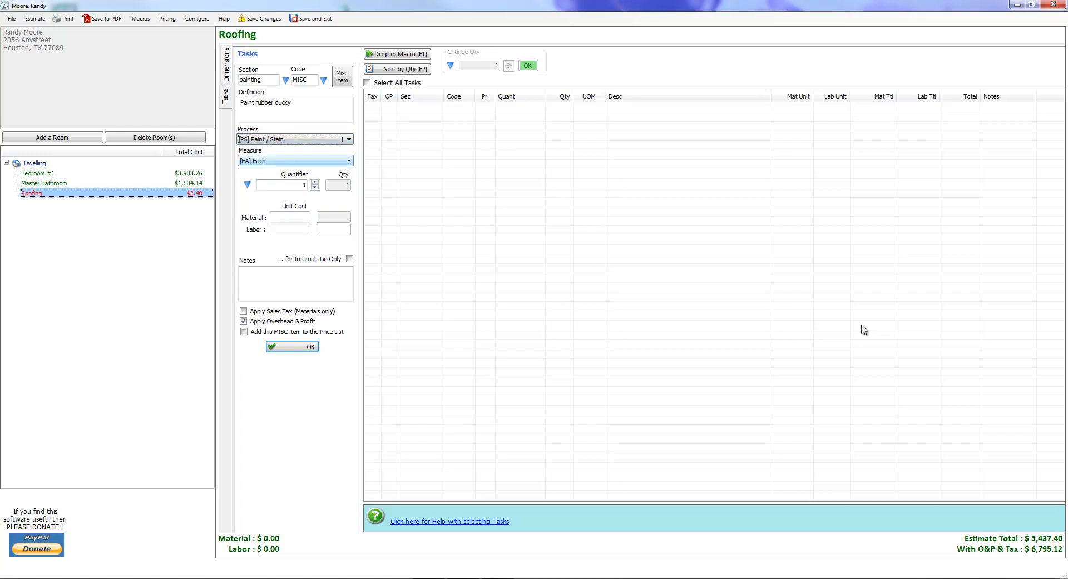
Keep the task's measure as [EA] Each and its quantifier as 1.
{"action": "key", "text": "Tab"}
{"action": "key", "text": "d"}
{"action": "key", "text": "r"}
{"action": "key", "text": "m"}
{"action": "key", "text": "l"}
{"action": "key", "text": "s"}
{"action": "key", "text": "t"}
{"action": "key", "text": "m"}
{"action": "key", "text": "Escape"}
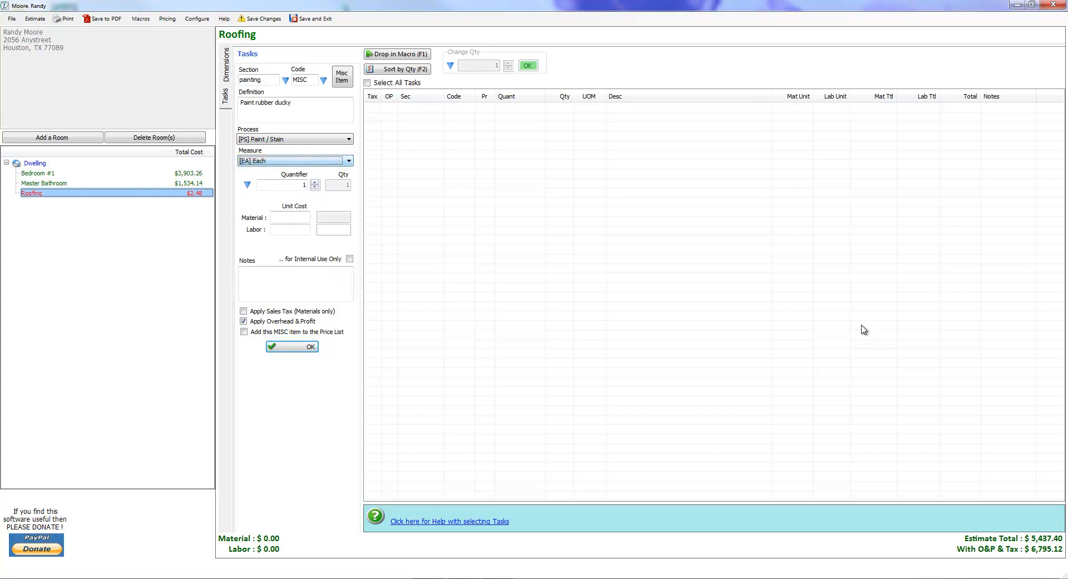
{"action": "key", "text": "Tab"}
{"action": "key", "text": "Tab"}
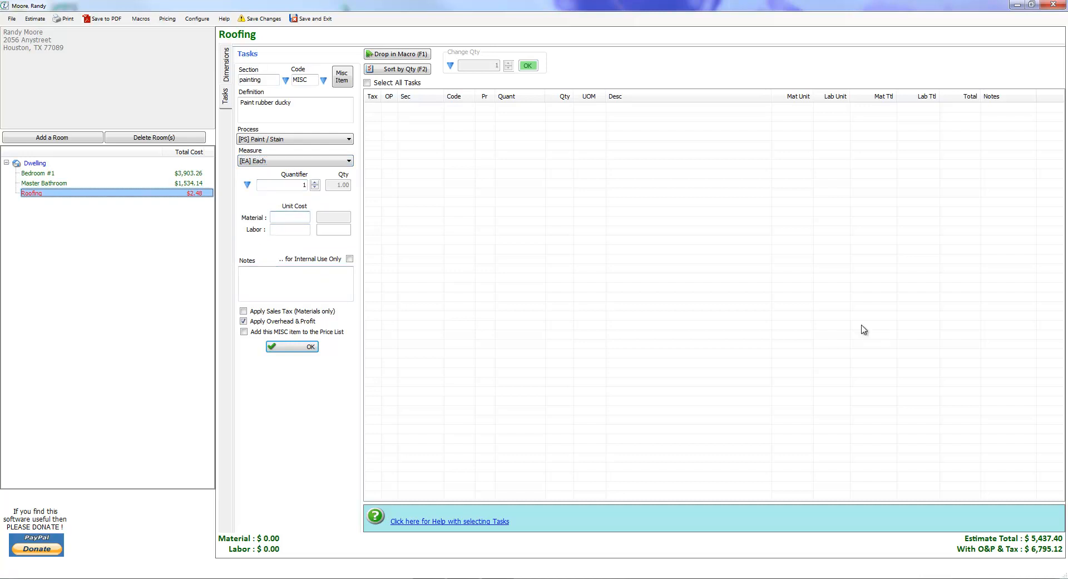
Set unit costs of 1.25 for material and 1.10 for labor, apply sales tax, and add the task to the estimate.
{"action": "type", "text": "1.25"}
{"action": "key", "text": "Tab"}
{"action": "type", "text": "1.10"}
{"action": "key", "text": "Tab"}
{"action": "key", "text": "space"}
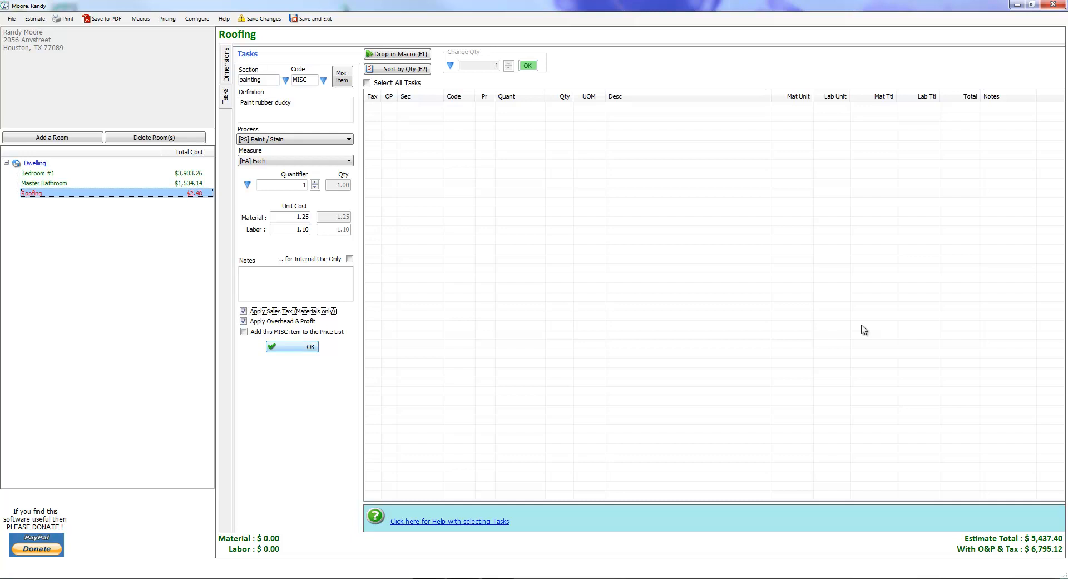
{"action": "key", "text": "Return"}
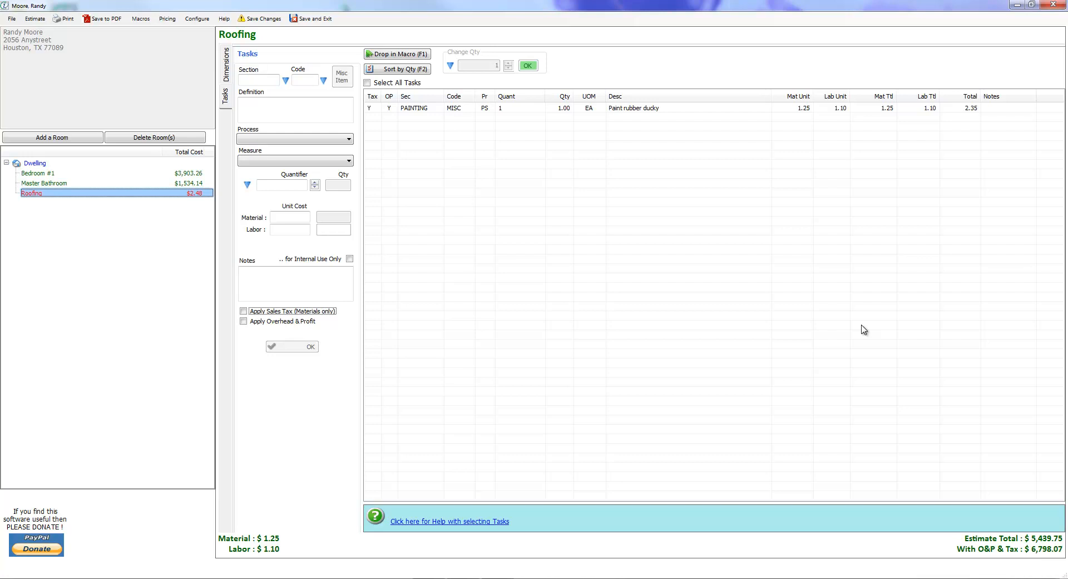
Start adding the "Paint rubber ducky" miscellaneous item to the price list.
{"action": "key", "text": "ctrl+a"}
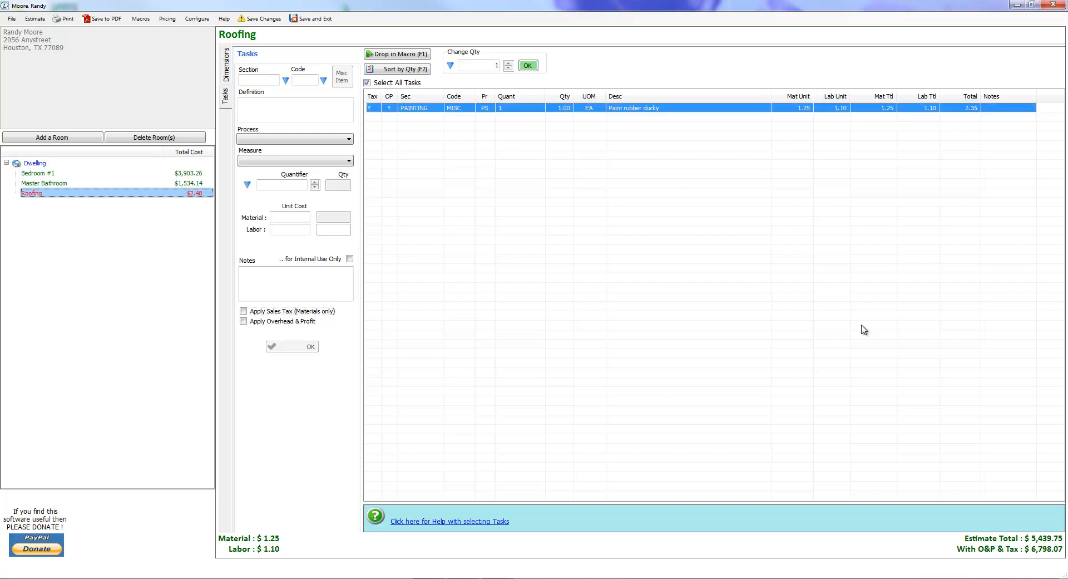
{"action": "right_click", "coordinate": [639, 108]}
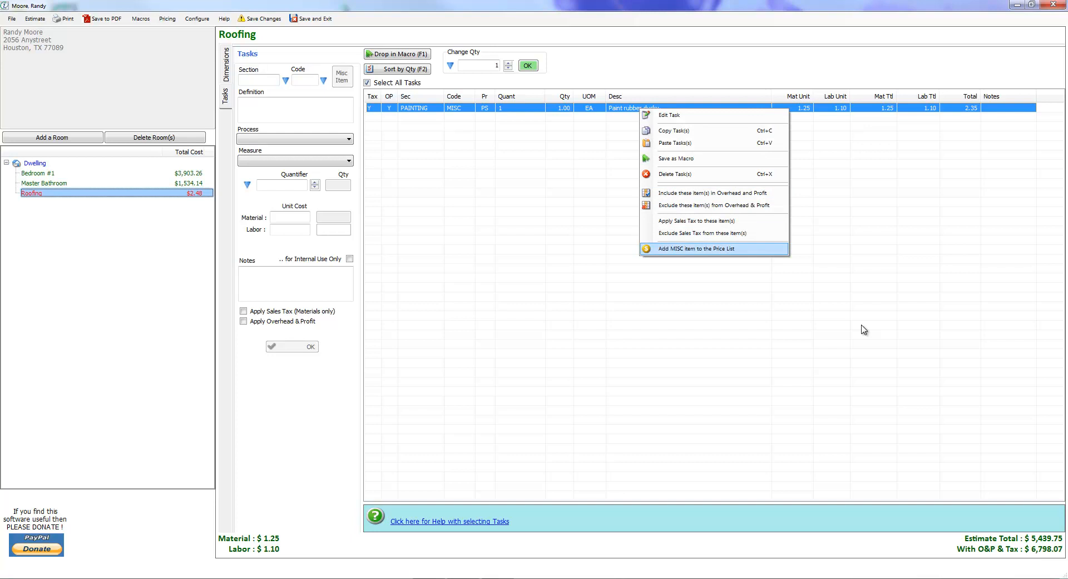
{"action": "key", "text": "Return"}
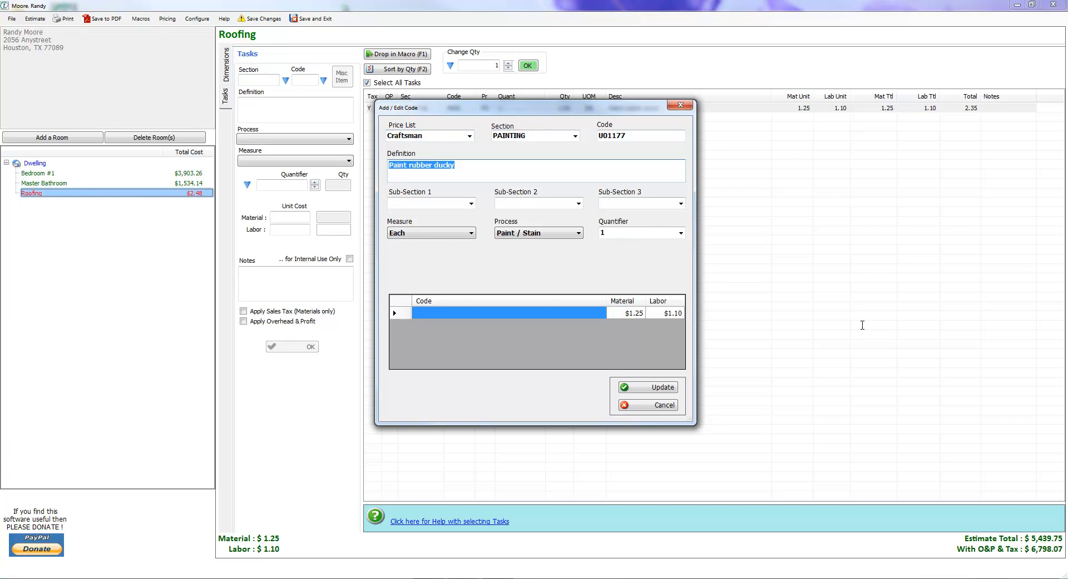
File the new code under sub-section 1 "ducks" and sub-section 2 "paint", and save it to the price list.
{"action": "left_click", "coordinate": [407, 165]}
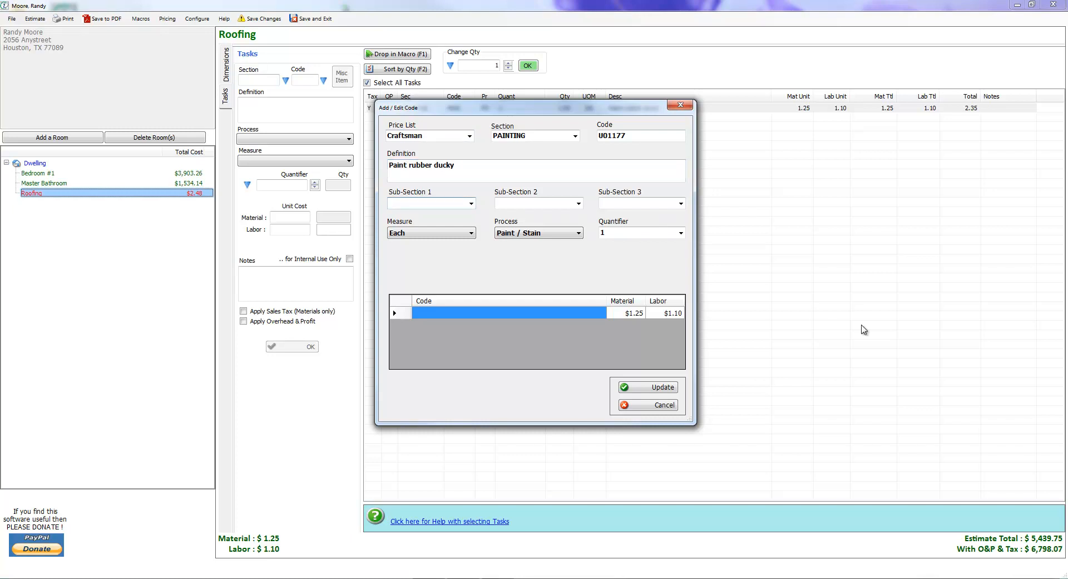
{"action": "type", "text": "ducks"}
{"action": "key", "text": "Home"}
{"action": "key", "text": "shift+Right"}
{"action": "key", "text": "shift+End"}
{"action": "key", "text": "Tab"}
{"action": "type", "text": "paint"}
{"action": "key", "text": "Return"}
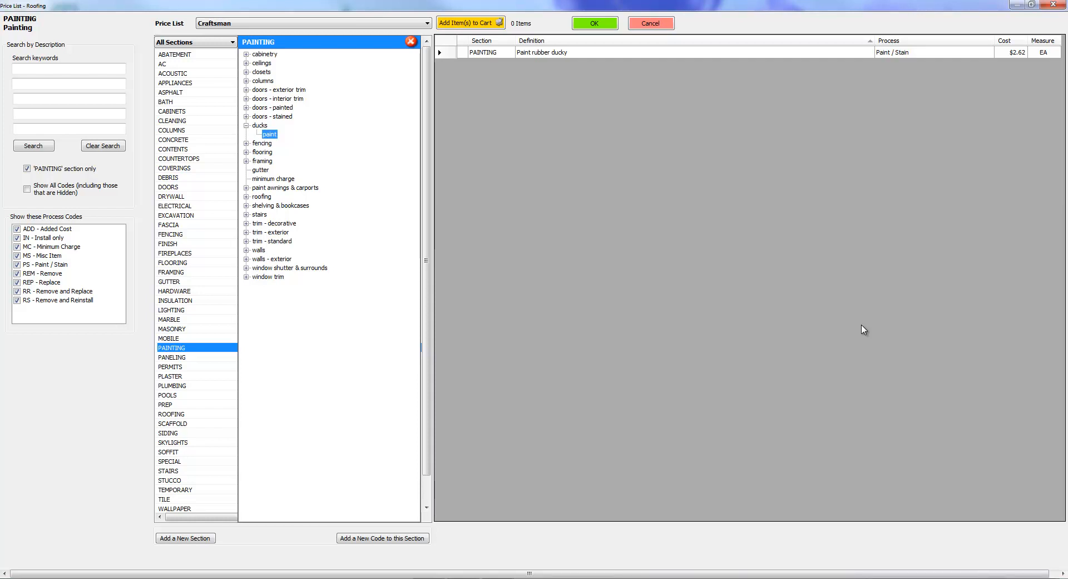
Copy the "Paint rubber ducky" code in the price list to make a new price list entry.
{"action": "left_click", "coordinate": [863, 330]}
{"action": "right_click", "coordinate": [561, 52]}
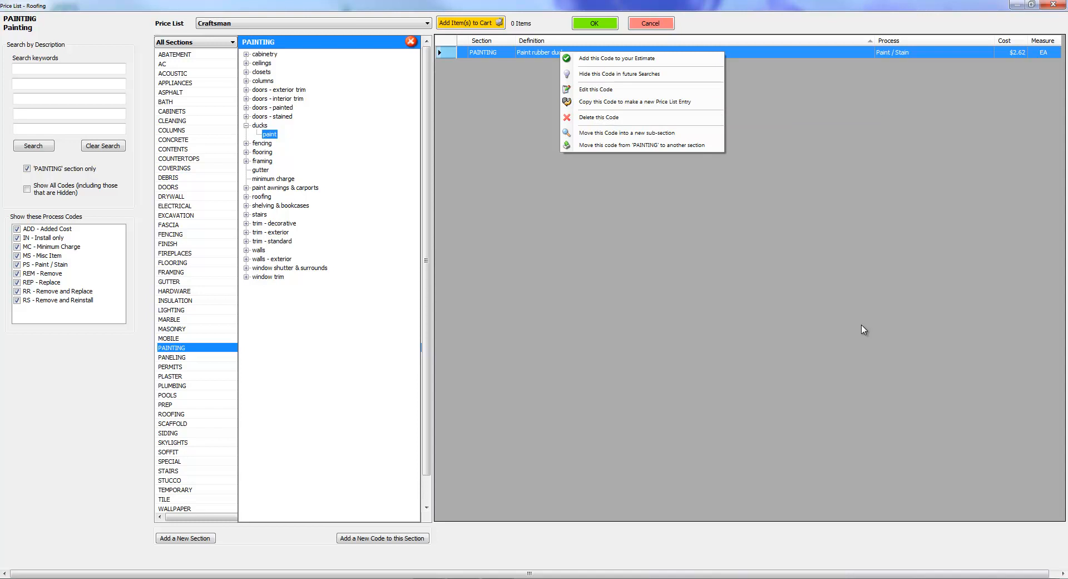
{"action": "left_click", "coordinate": [864, 329]}
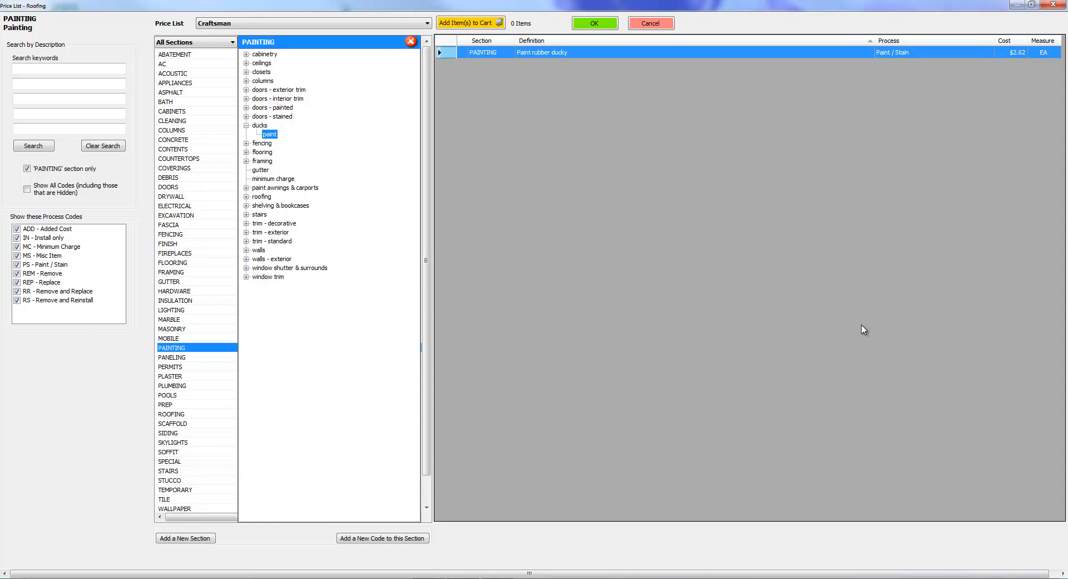
{"action": "right_click", "coordinate": [554, 53]}
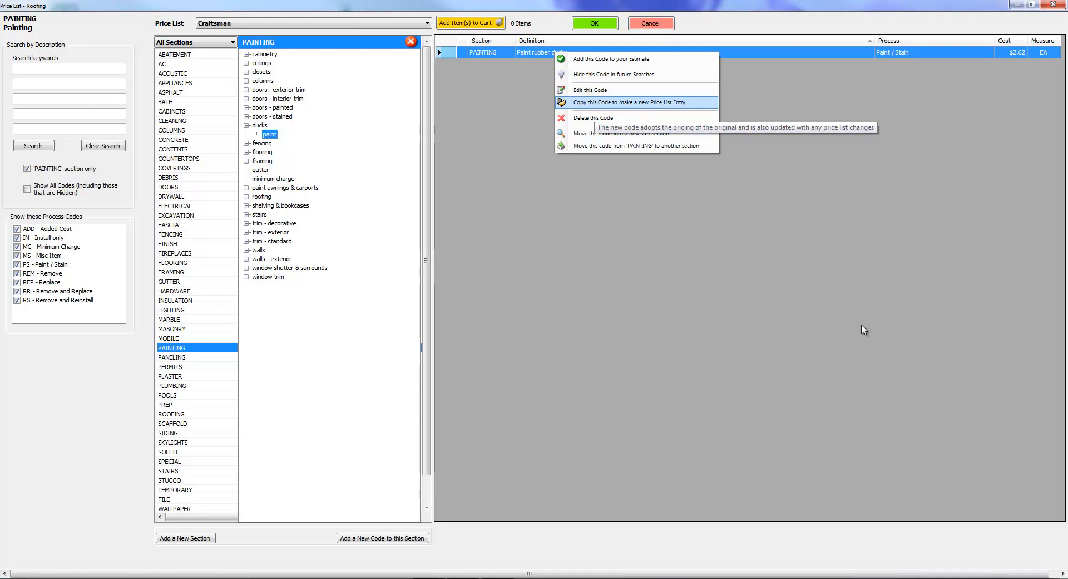
{"action": "key", "text": "Return"}
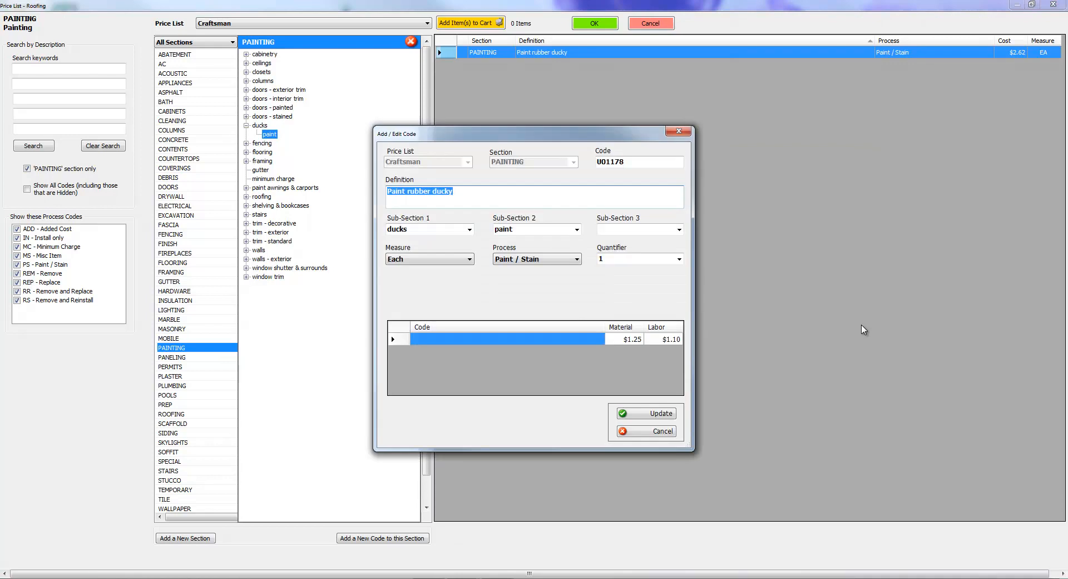
Change the copied entry's definition to "Stain wooden ducky".
{"action": "key", "text": "Home"}
{"action": "key", "text": "ctrl+shift+Right"}
{"action": "type", "text": "Stain"}
{"action": "key", "text": "Delete"}
{"action": "key", "text": "Delete"}
{"action": "key", "text": "Delete"}
{"action": "key", "text": "Delete"}
{"action": "key", "text": "Delete"}
{"action": "key", "text": "Delete"}
{"action": "type", "text": "wooden"}
{"action": "key", "text": "Tab"}
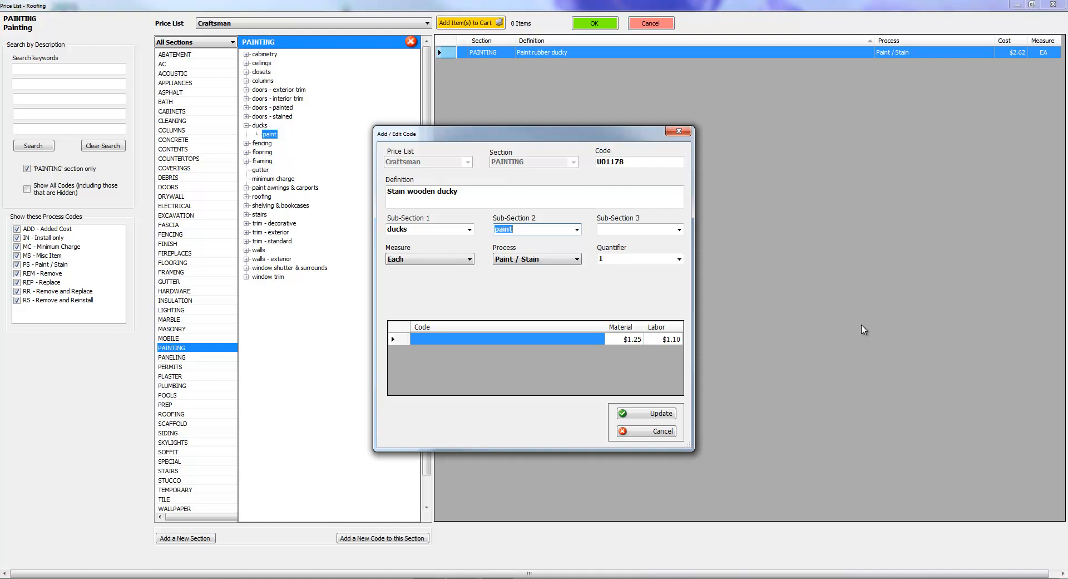
Set the copied entry's sub-section 2 to "stain".
{"action": "type", "text": "stain"}
{"action": "key", "text": "alt+Down"}
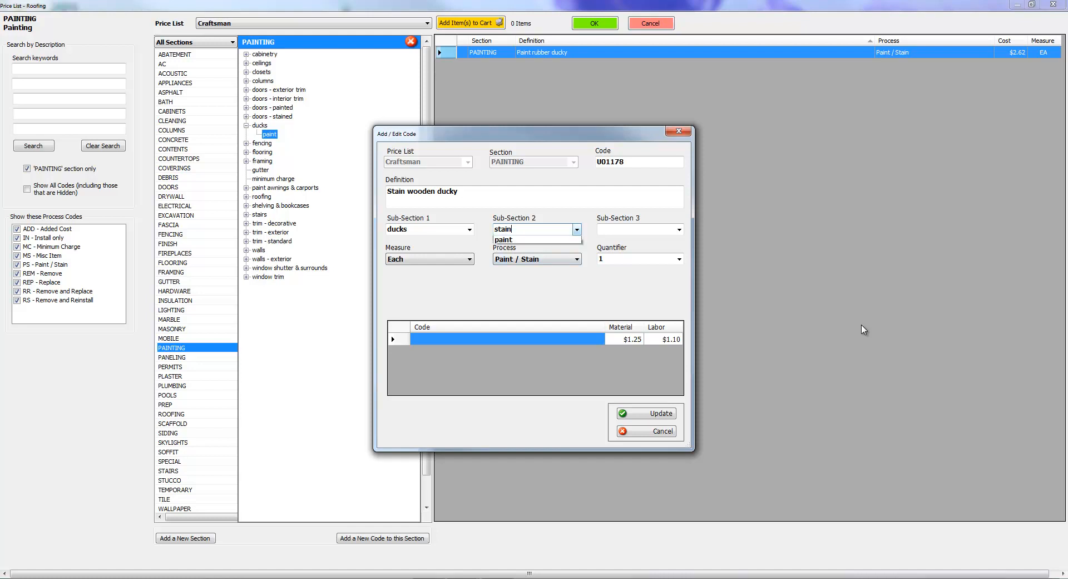
{"action": "key", "text": "Escape"}
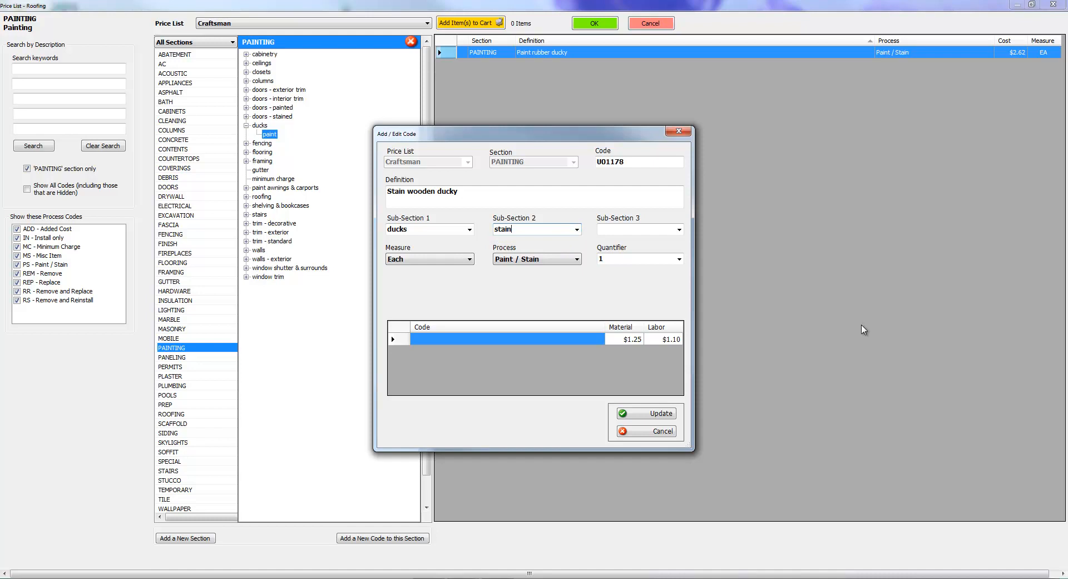
Set the copied entry's material cost to 1.40 and labor cost to 1.25, and save the new code.
{"action": "key", "text": "Tab"}
{"action": "key", "text": "Tab"}
{"action": "key", "text": "Tab"}
{"action": "key", "text": "Tab"}
{"action": "key", "text": "Tab"}
{"action": "key", "text": "Tab"}
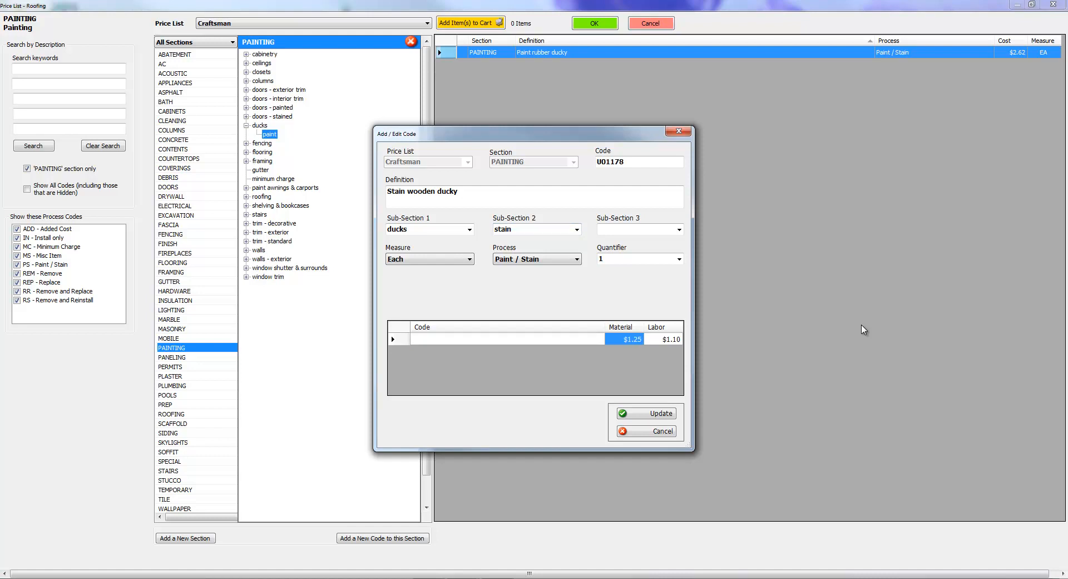
{"action": "type", "text": "1.40"}
{"action": "key", "text": "Tab"}
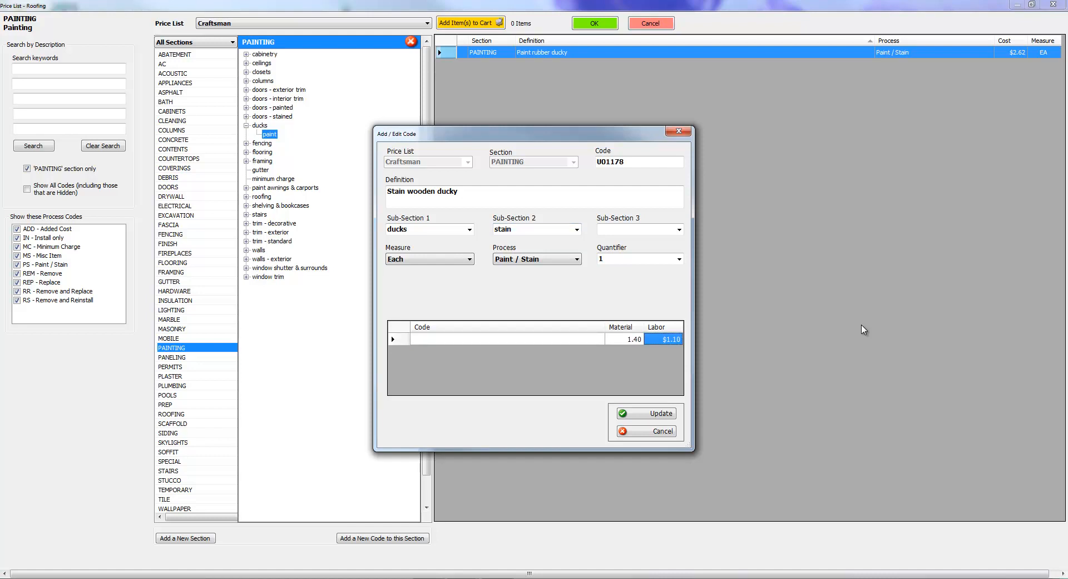
{"action": "type", "text": "1.25"}
{"action": "key", "text": "Return"}
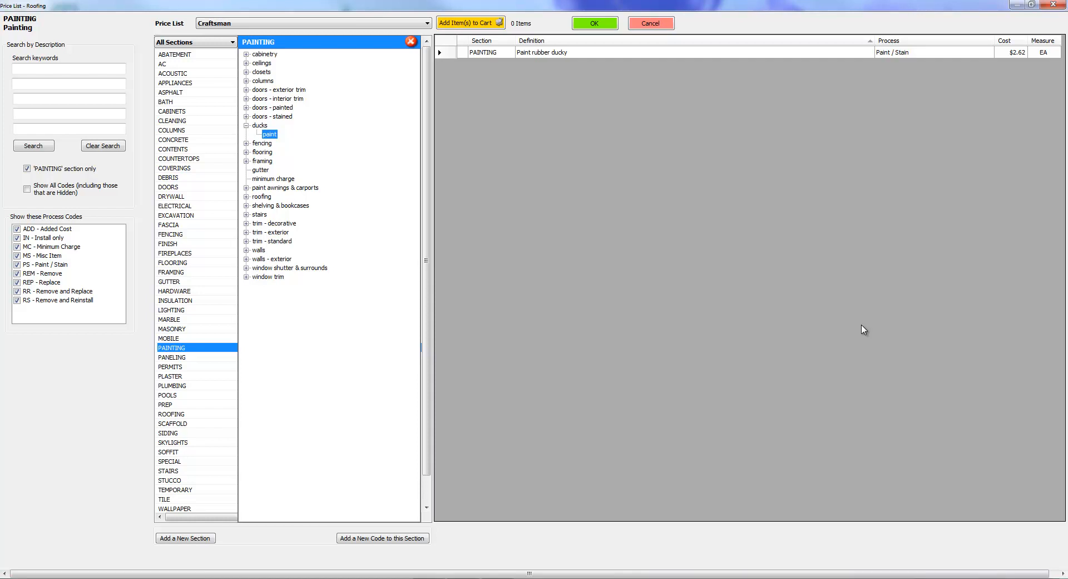
Move the "Stain wooden ducky" code under ducks to a new sub-section 2 named "wooden" and update it.
{"action": "left_click", "coordinate": [862, 326]}
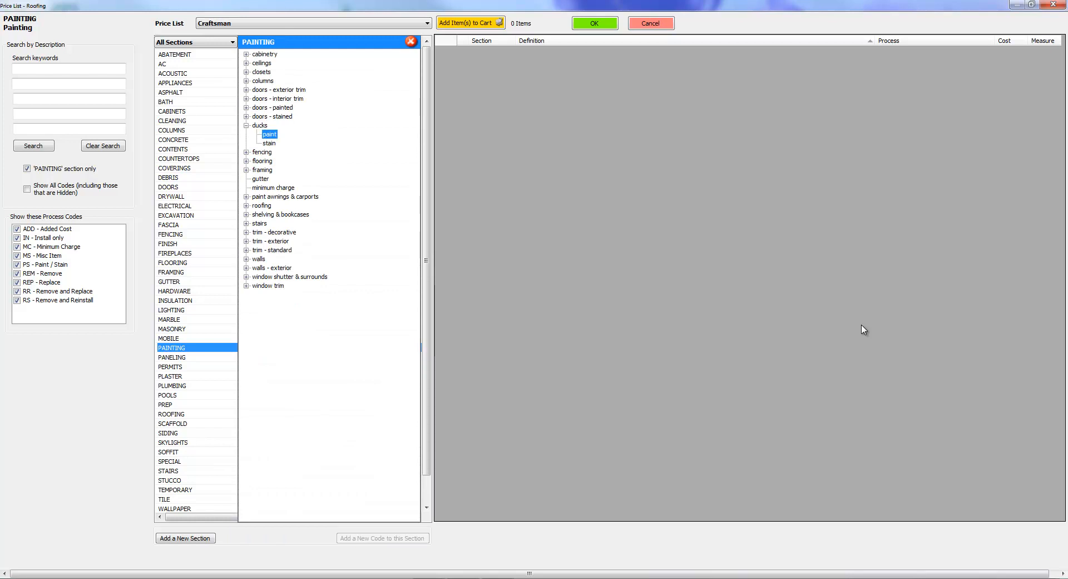
{"action": "key", "text": "Down"}
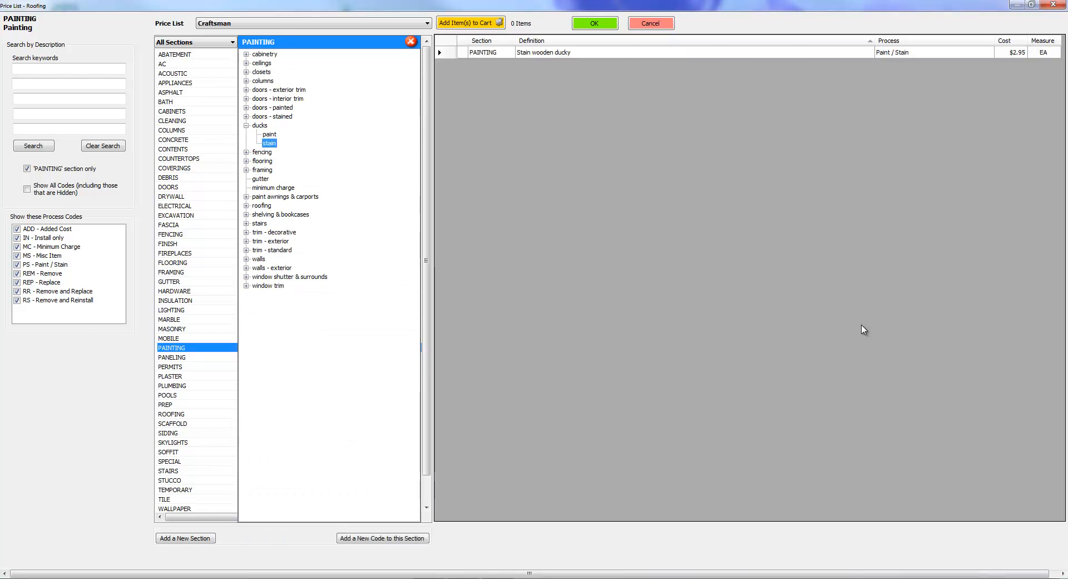
{"action": "key", "text": "Tab"}
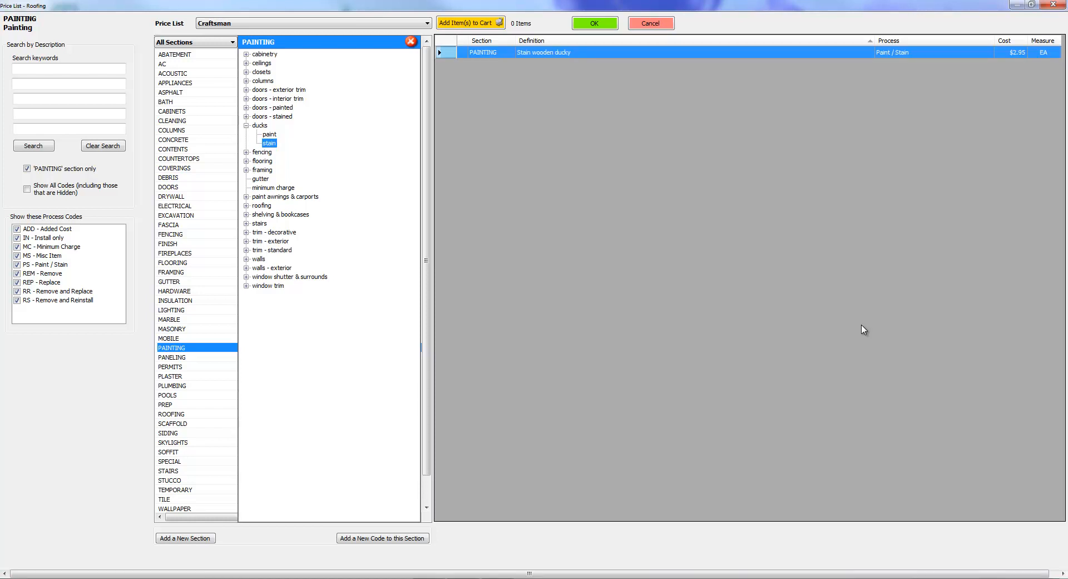
{"action": "key", "text": "shift+F10"}
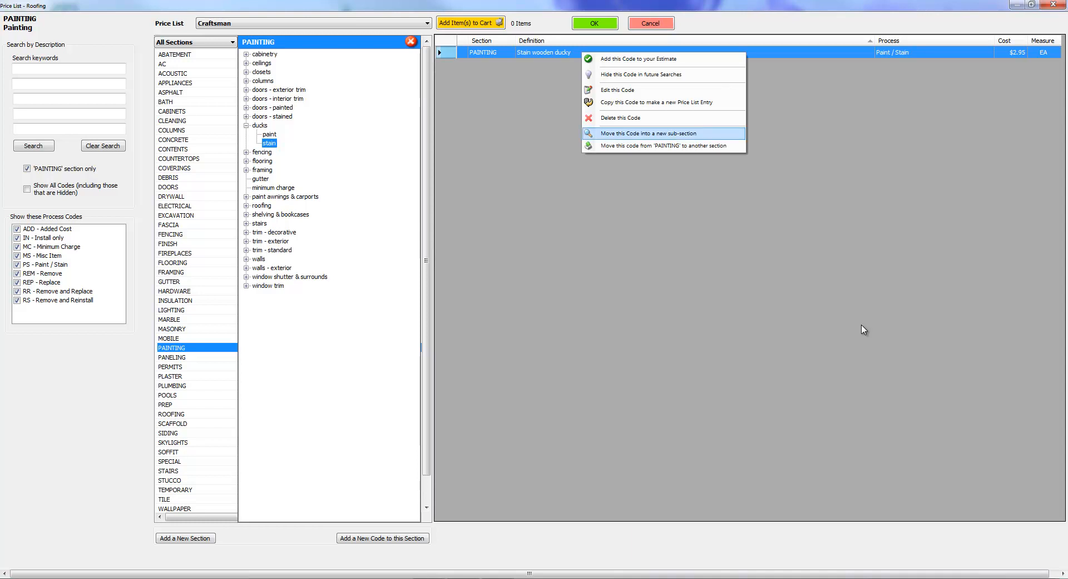
{"action": "key", "text": "Return"}
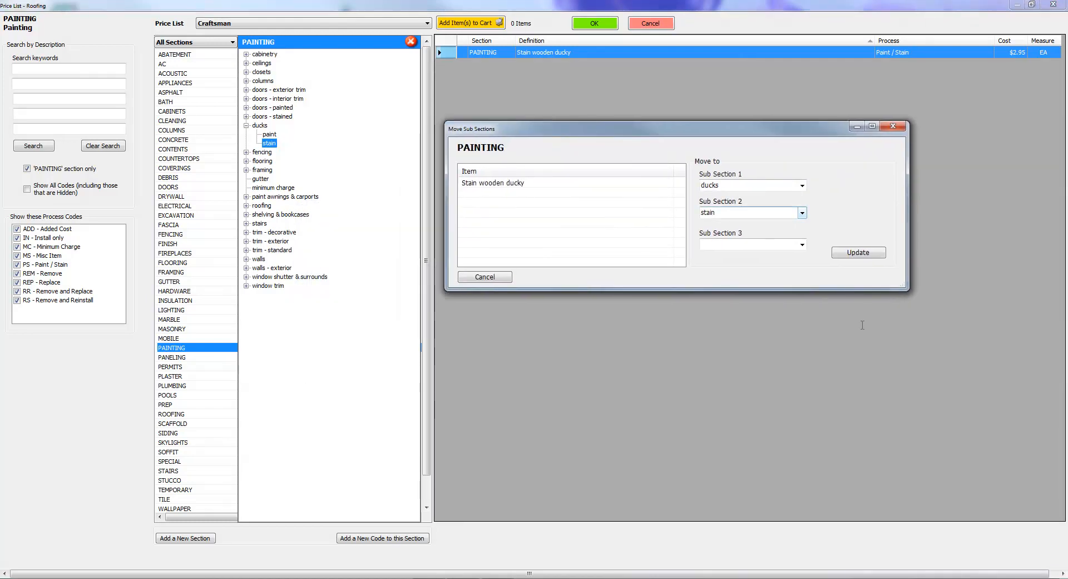
{"action": "key", "text": "alt+Down"}
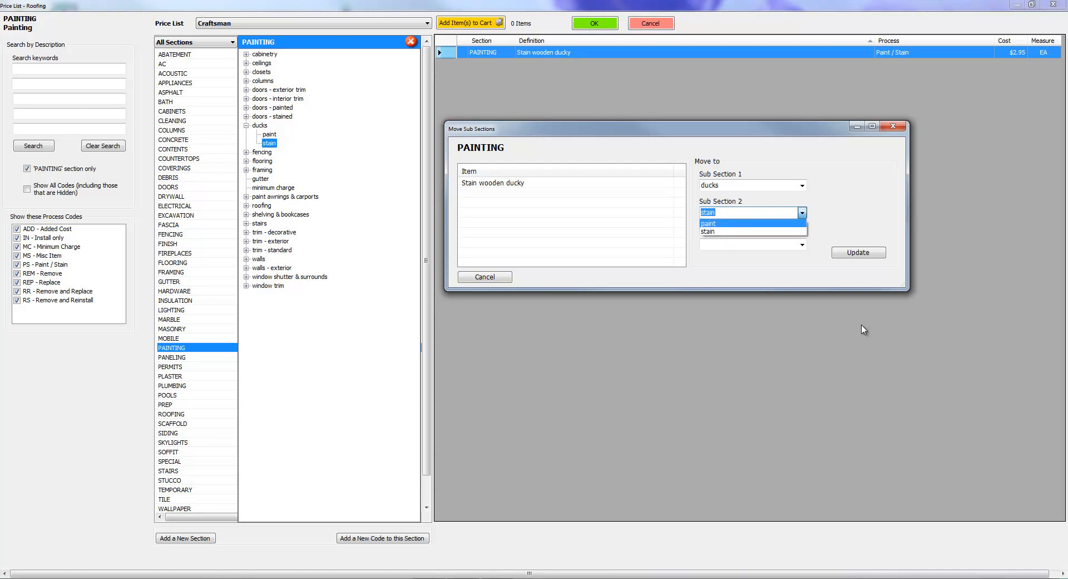
{"action": "key", "text": "Escape"}
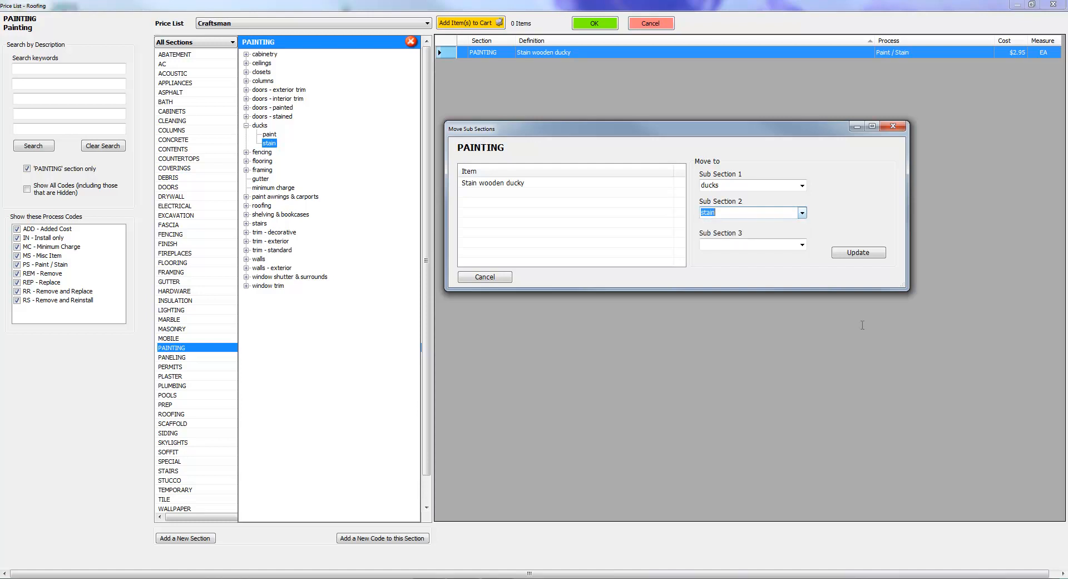
{"action": "key", "text": "alt+Down"}
{"action": "key", "text": "Escape"}
{"action": "type", "text": "wooden"}
{"action": "key", "text": "Tab"}
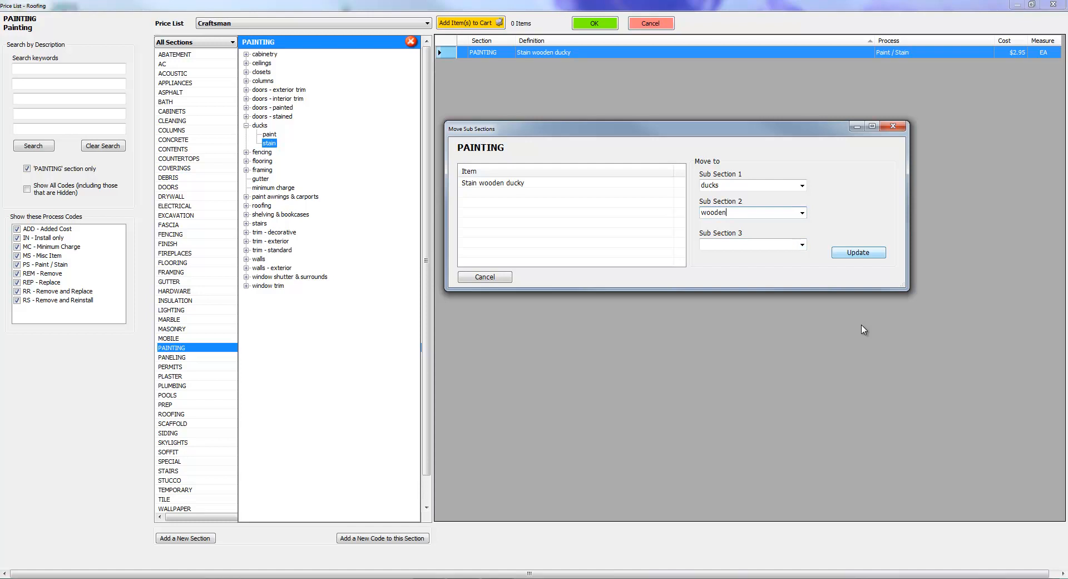
{"action": "key", "text": "Return"}
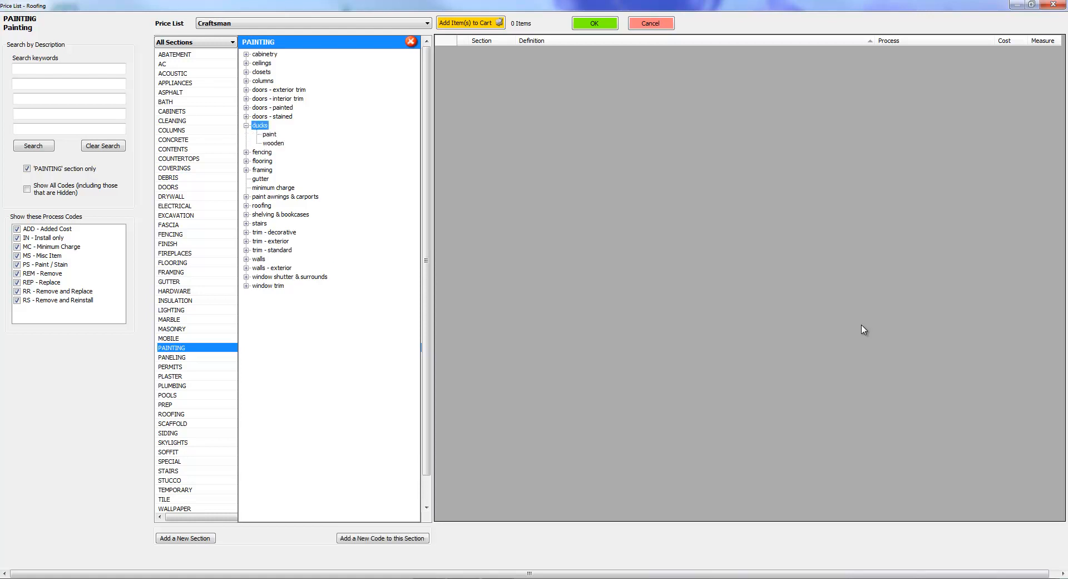
Edit the "Paint rubber ducky" code in the ducks paint sub-section, changing its definition to "Paint wooden ducky".
{"action": "key", "text": "Down"}
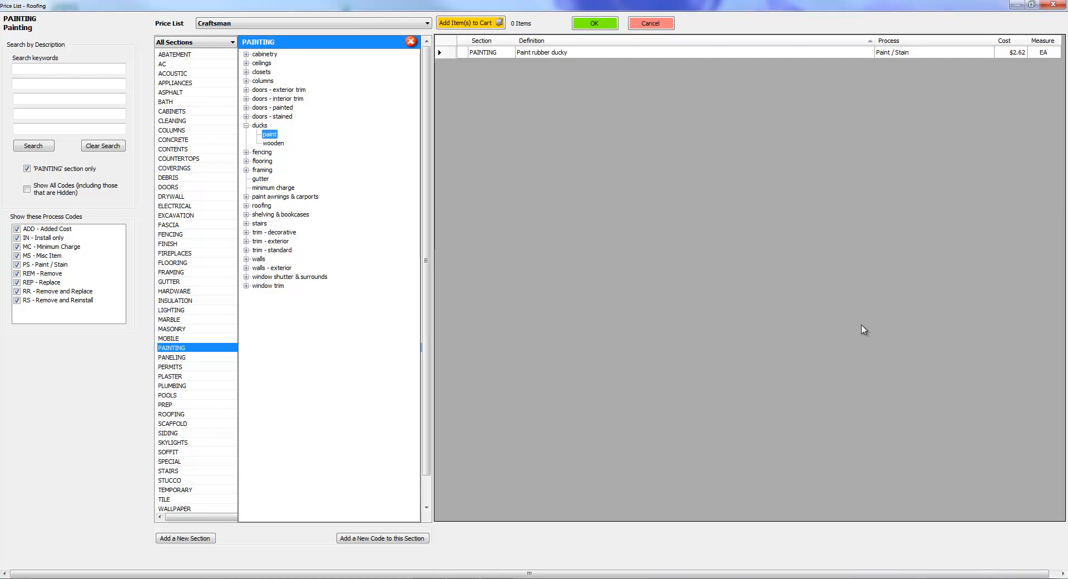
{"action": "key", "text": "Down"}
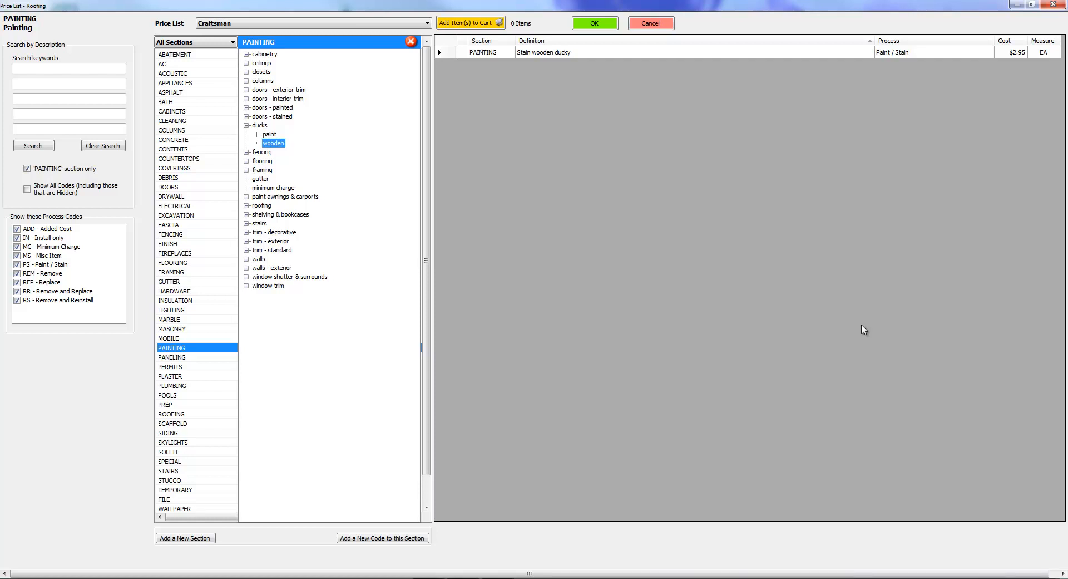
{"action": "key", "text": "Up"}
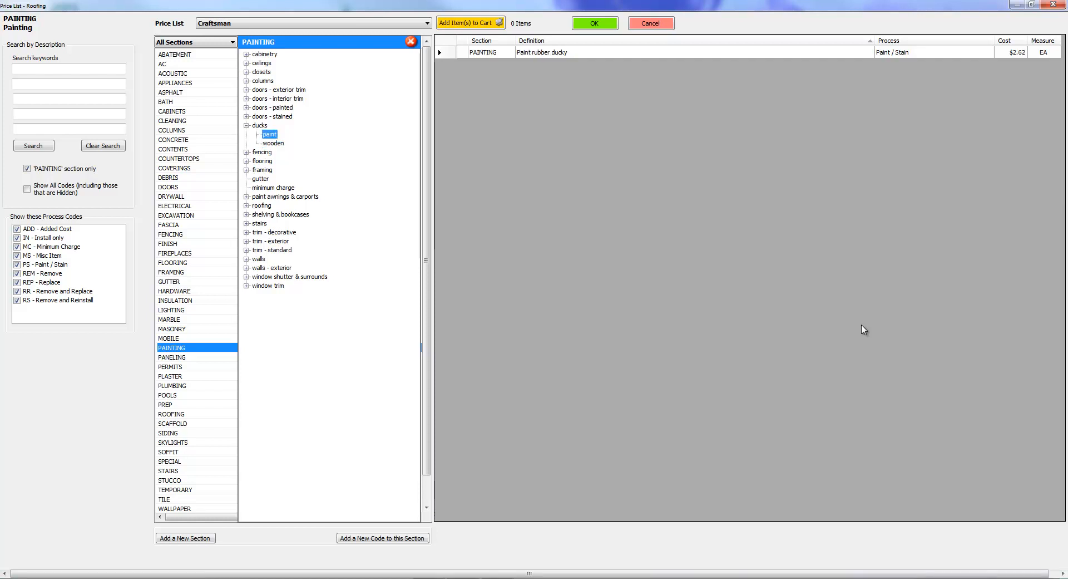
{"action": "key", "text": "Menu"}
{"action": "key", "text": "Down"}
{"action": "key", "text": "Down"}
{"action": "key", "text": "Up"}
{"action": "key", "text": "Down"}
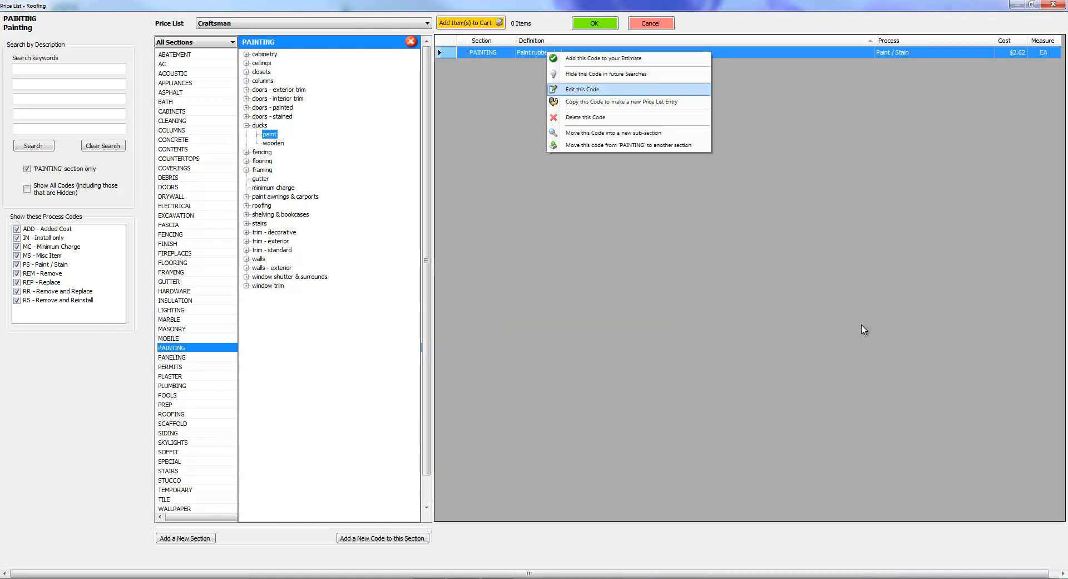
{"action": "key", "text": "Down"}
{"action": "key", "text": "Down"}
{"action": "key", "text": "Down"}
{"action": "key", "text": "Up"}
{"action": "key", "text": "Down"}
{"action": "key", "text": "Down"}
{"action": "key", "text": "Up"}
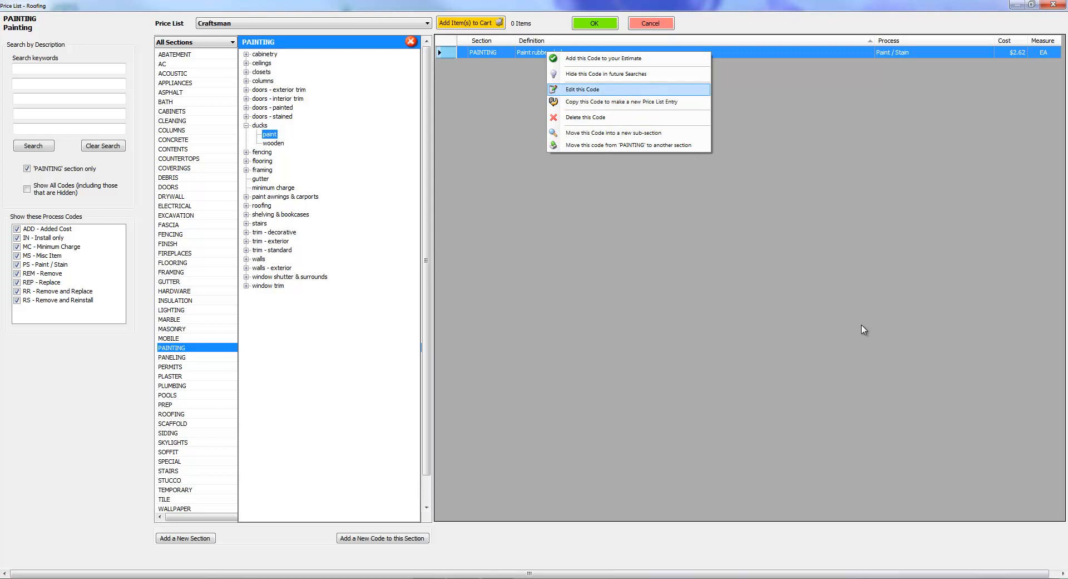
{"action": "key", "text": "Return"}
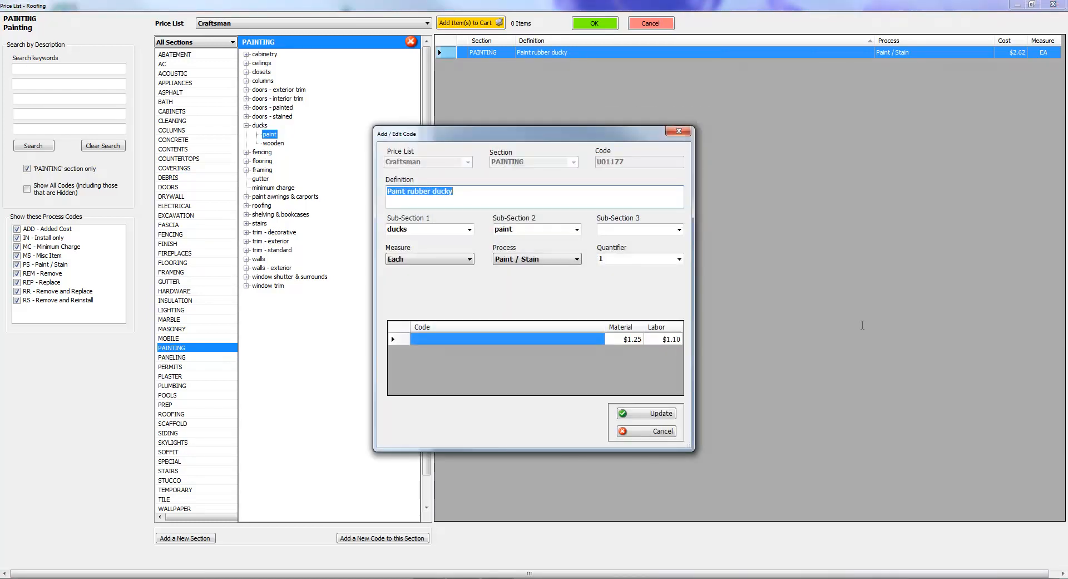
{"action": "double_click", "coordinate": [420, 191]}
{"action": "type", "text": "wooden"}
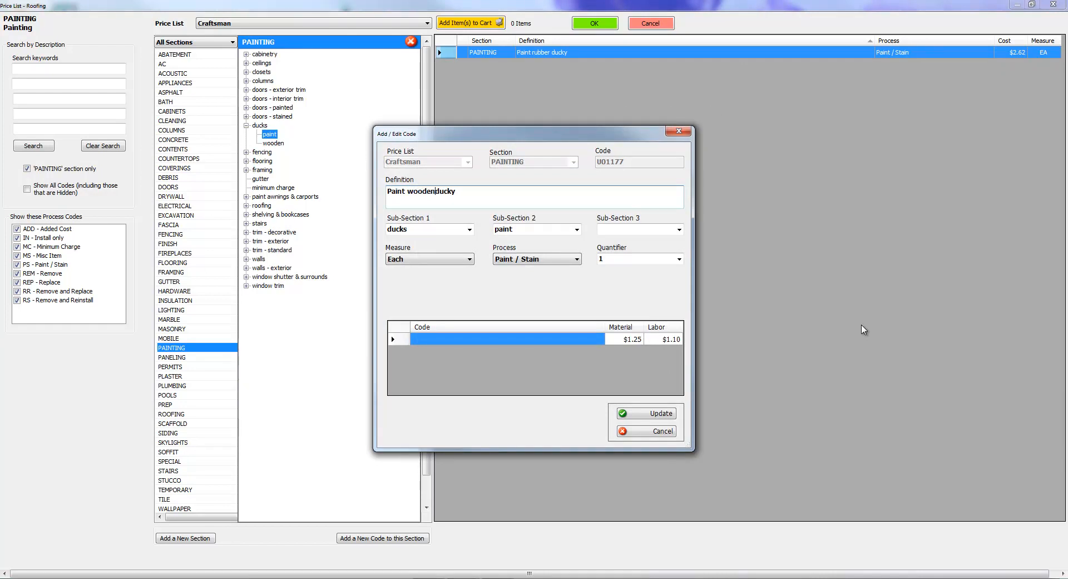
{"action": "key", "text": "Return"}
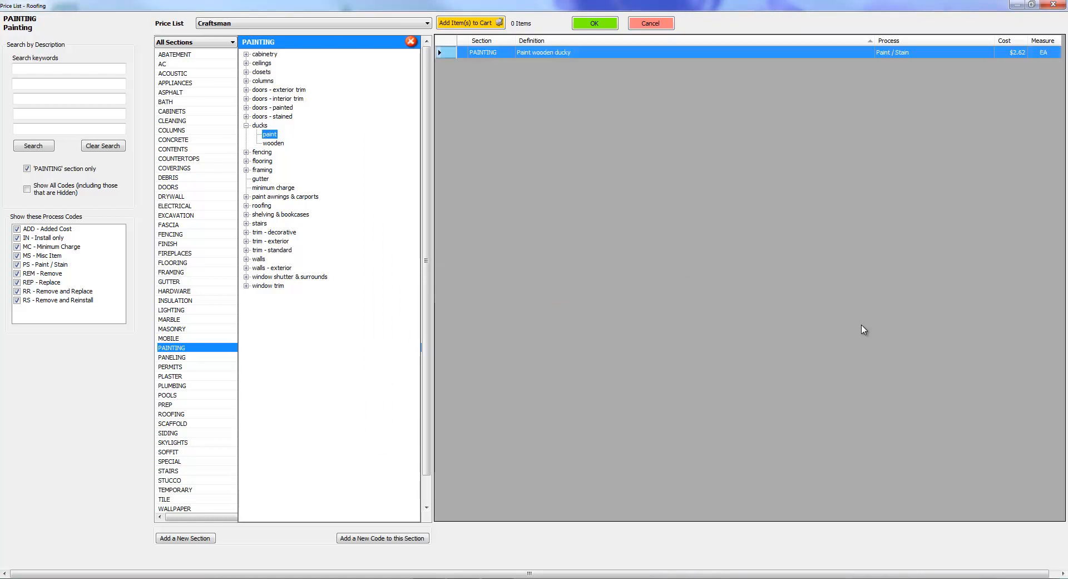
Start moving the "Paint wooden ducky" code to a new sub-section and set its sub-section 2 to "wooden".
{"action": "right_click", "coordinate": [555, 53]}
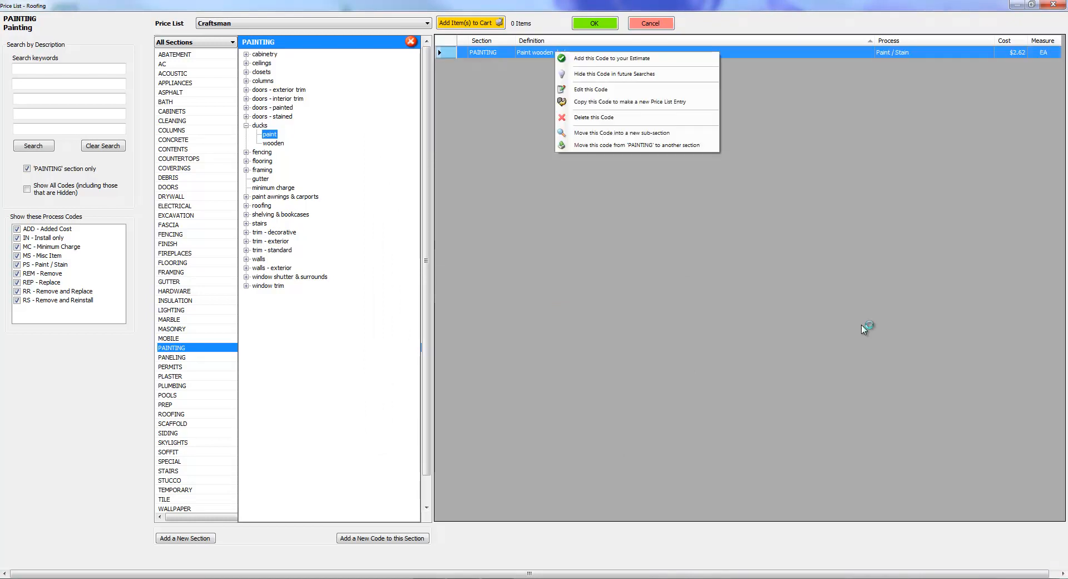
{"action": "left_click", "coordinate": [273, 143]}
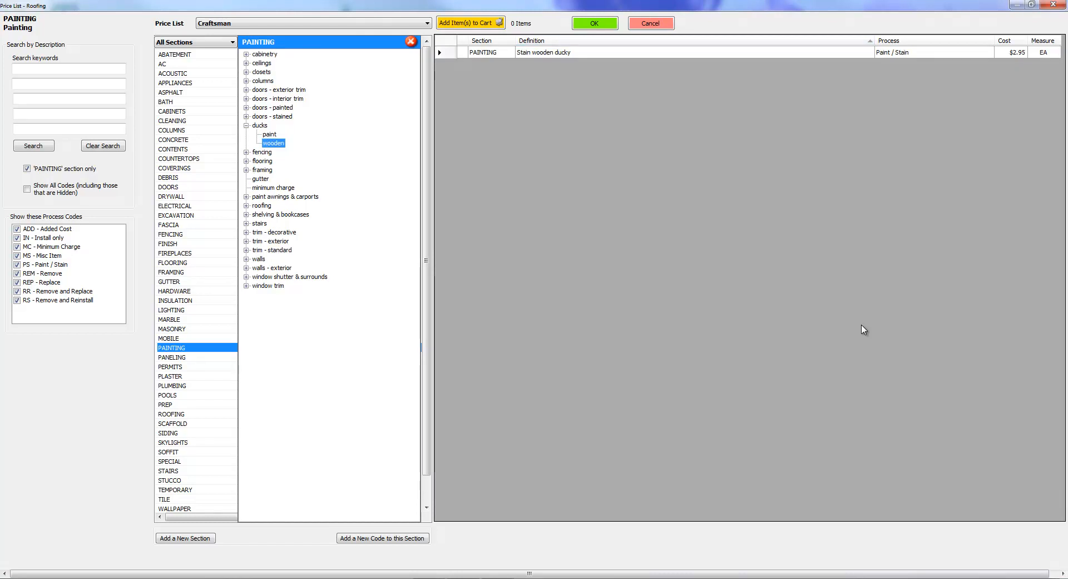
{"action": "left_click", "coordinate": [270, 134]}
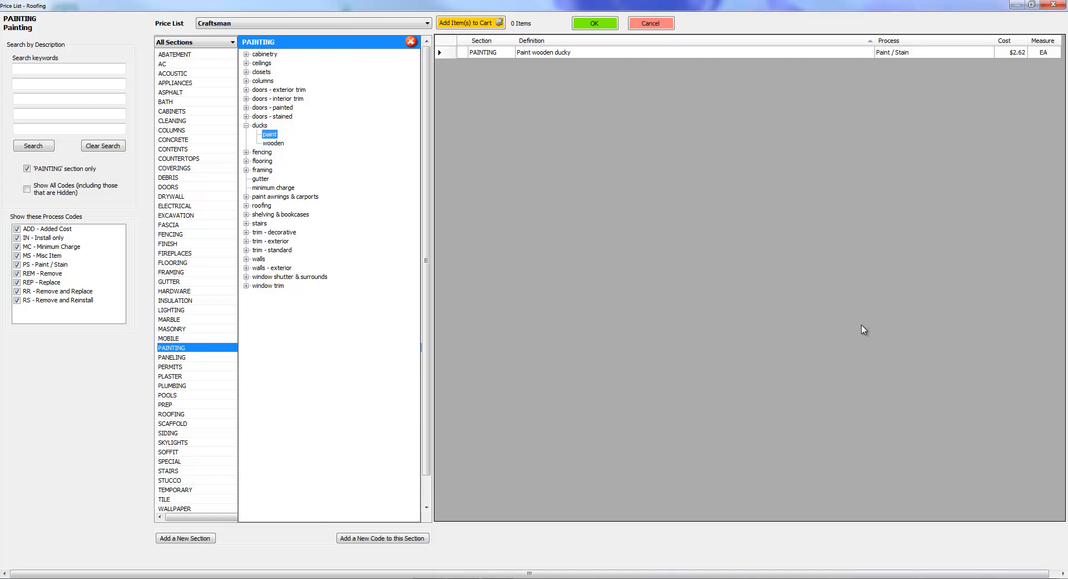
{"action": "right_click", "coordinate": [536, 52]}
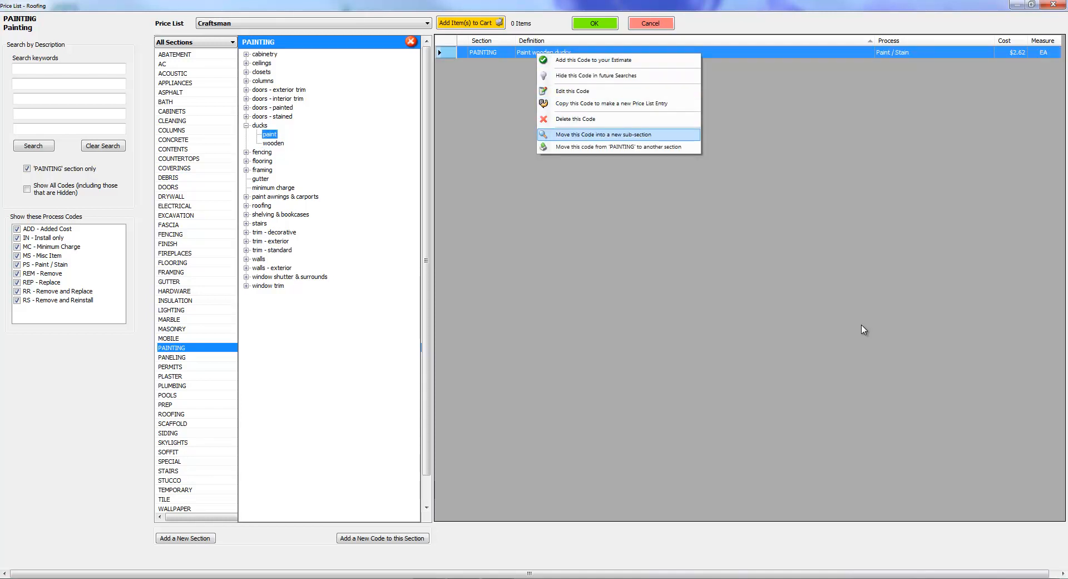
{"action": "key", "text": "Return"}
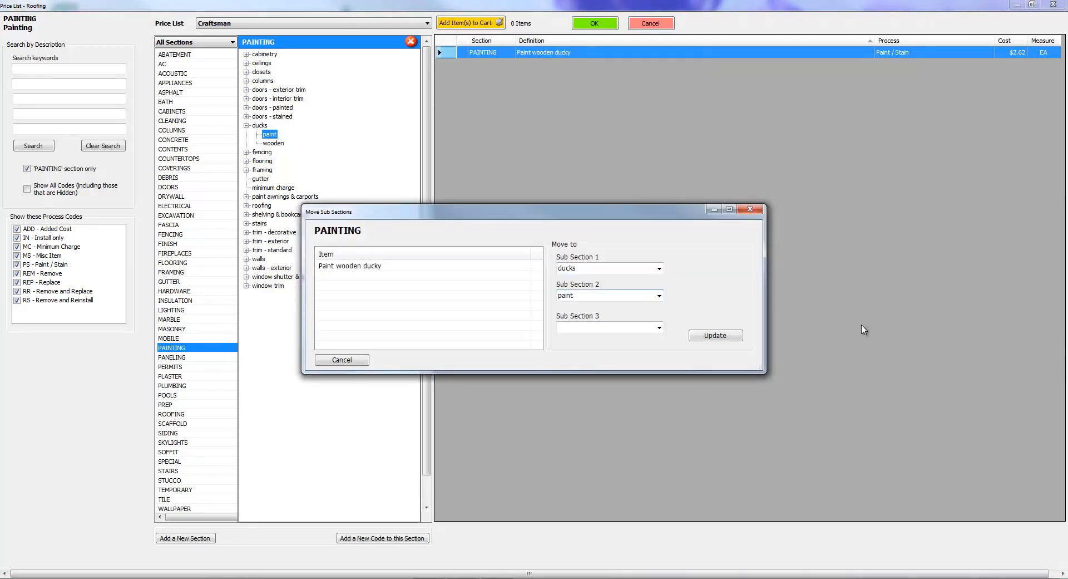
{"action": "left_click", "coordinate": [660, 295]}
{"action": "key", "text": "Down"}
{"action": "key", "text": "Return"}
{"action": "mouse_move", "coordinate": [534, 211]}
{"action": "left_mouse_down"}
{"action": "mouse_move", "coordinate": [585, 201]}
{"action": "mouse_move", "coordinate": [676, 105]}
{"action": "left_mouse_up"}
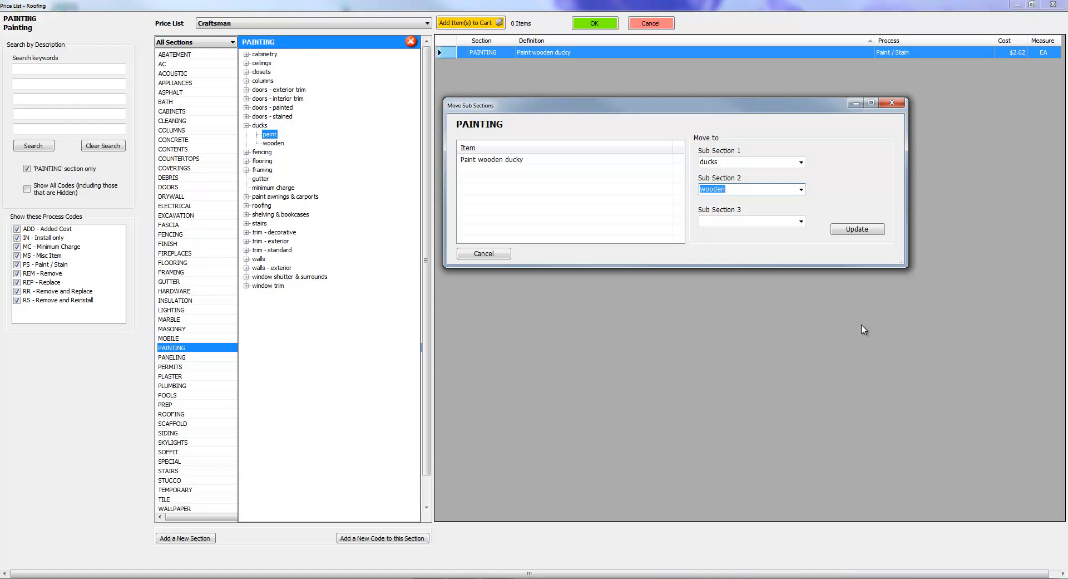
Set sub-section 3 of the "Paint wooden ducky" code to "stain" and update the move.
{"action": "key", "text": "Tab"}
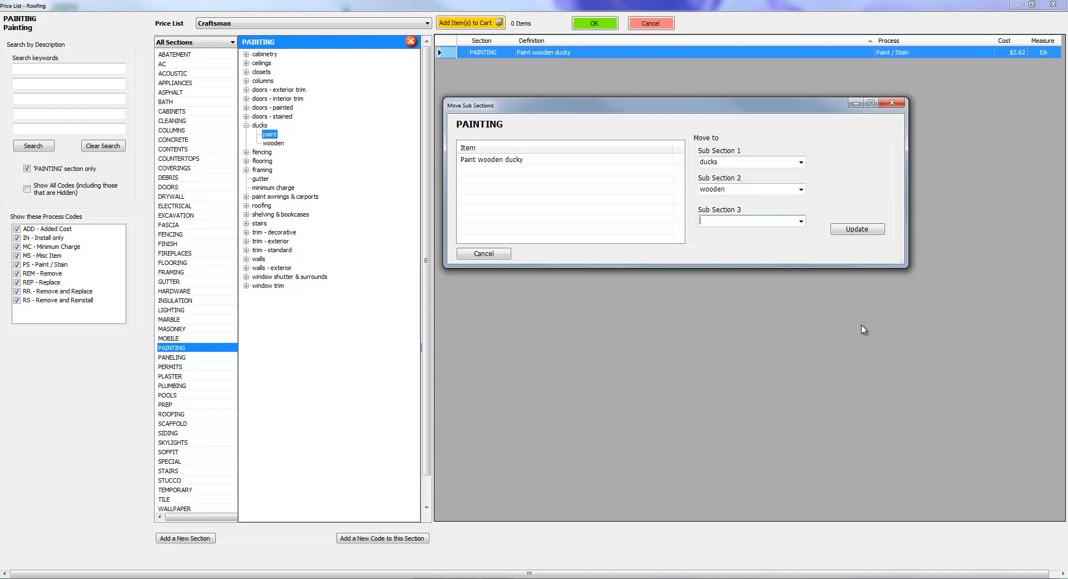
{"action": "key", "text": "alt+Down"}
{"action": "key", "text": "alt+Down"}
{"action": "key", "text": "alt+Down"}
{"action": "key", "text": "alt+Down"}
{"action": "type", "text": "stain"}
{"action": "key", "text": "Return"}
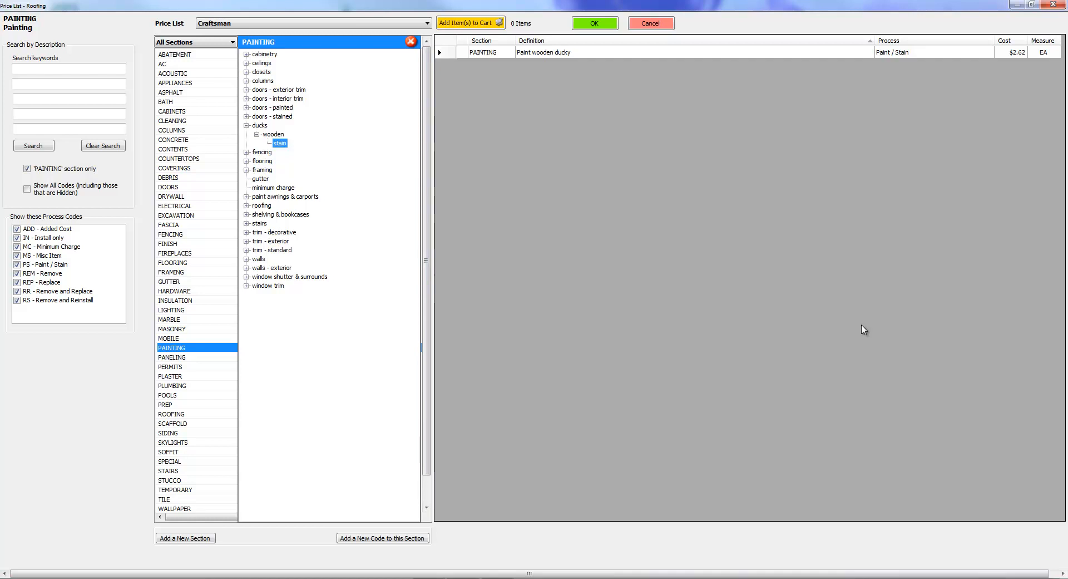
Move the "Stain wooden ducky" code from ducks > wooden into the existing sub-section 3 "stain".
{"action": "key", "text": "Up"}
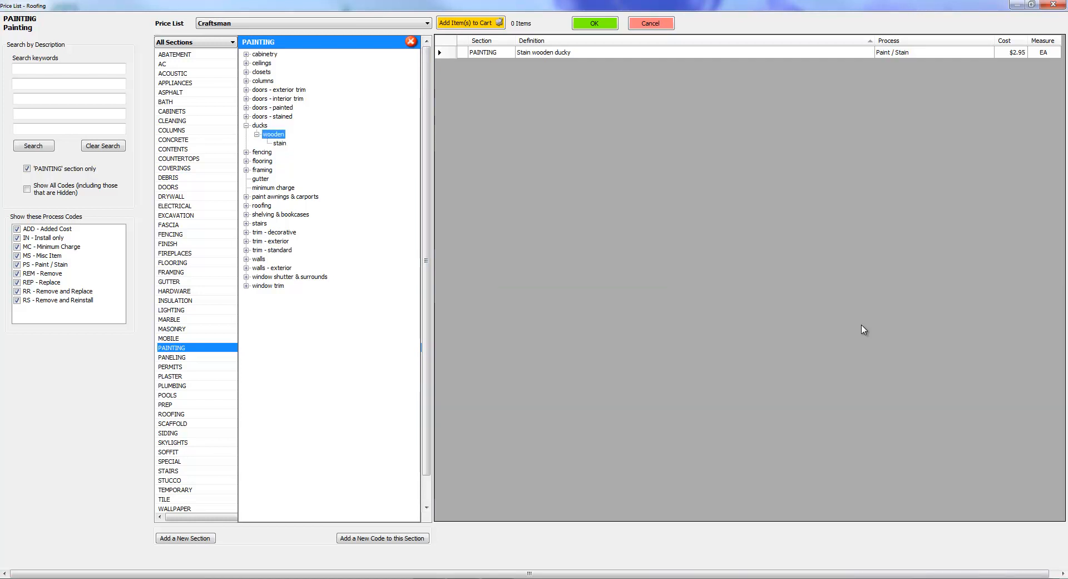
{"action": "key", "text": "Left"}
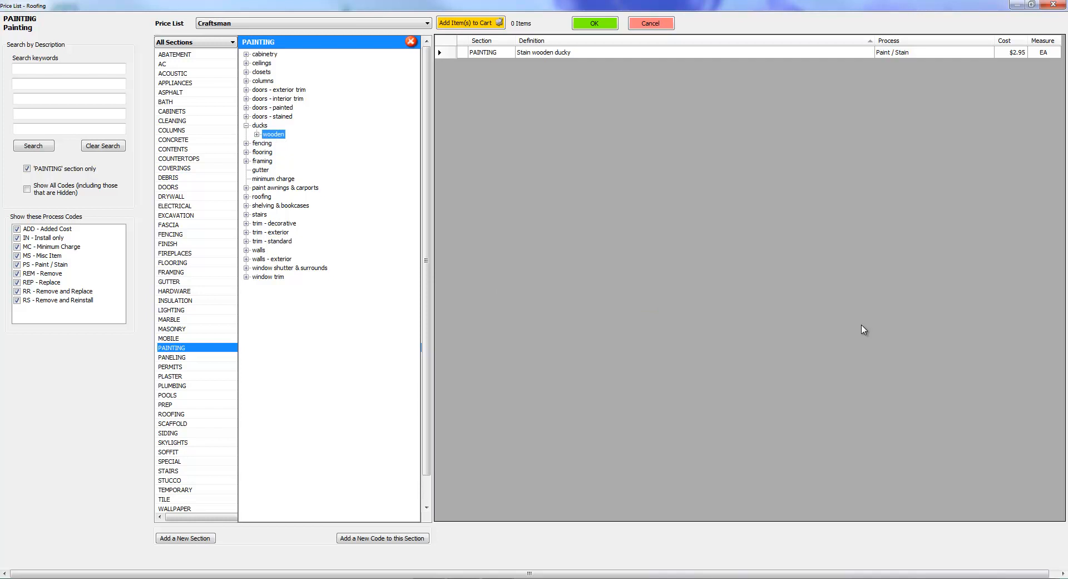
{"action": "key", "text": "Right"}
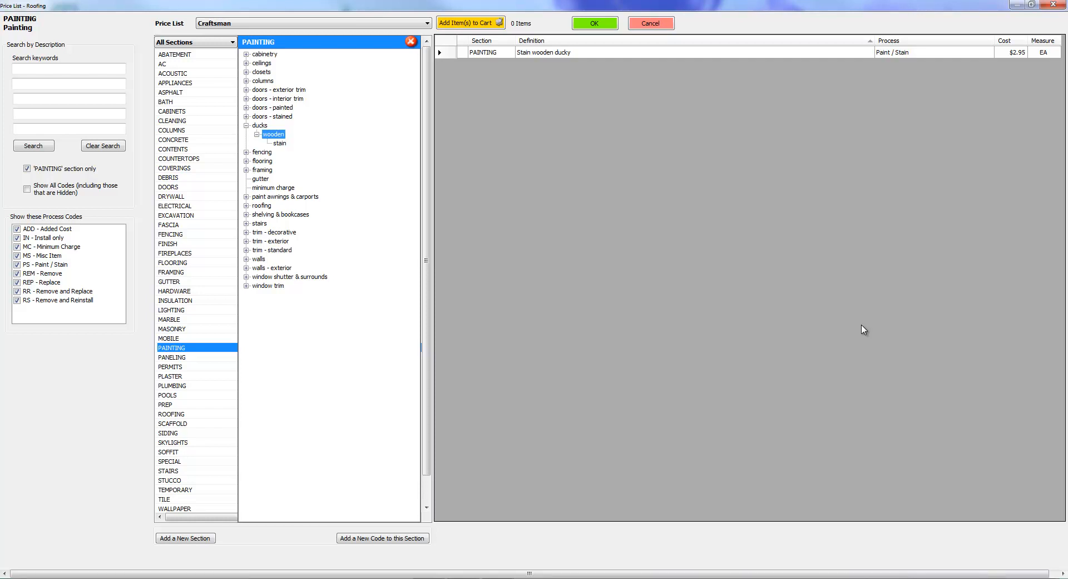
{"action": "left_click", "coordinate": [546, 52]}
{"action": "right_click", "coordinate": [546, 52]}
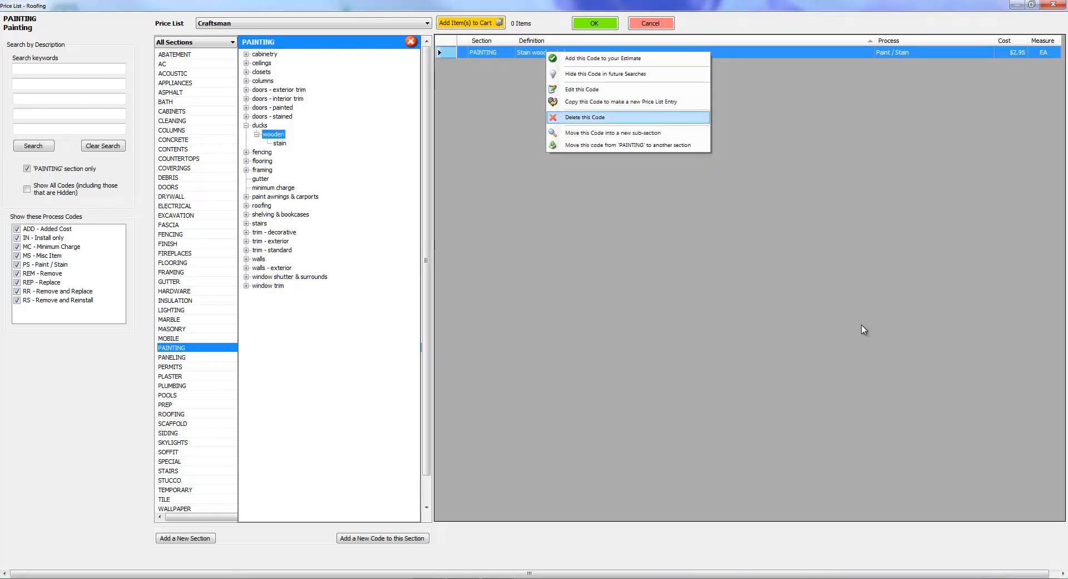
{"action": "key", "text": "Return"}
{"action": "left_click", "coordinate": [660, 296]}
{"action": "left_click", "coordinate": [659, 296]}
{"action": "left_click", "coordinate": [659, 328]}
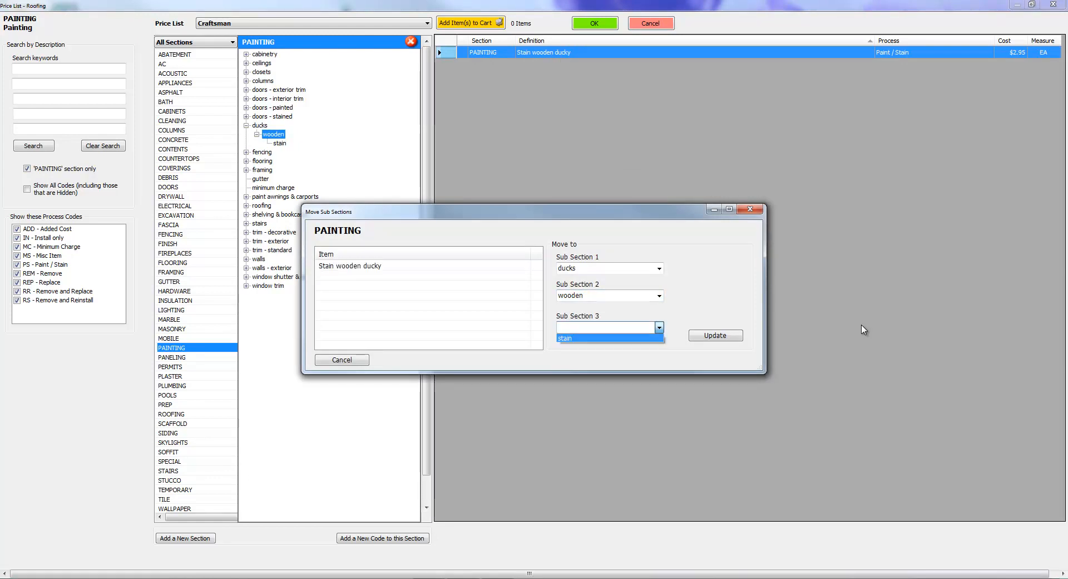
{"action": "left_click", "coordinate": [565, 335]}
{"action": "left_click", "coordinate": [715, 335]}
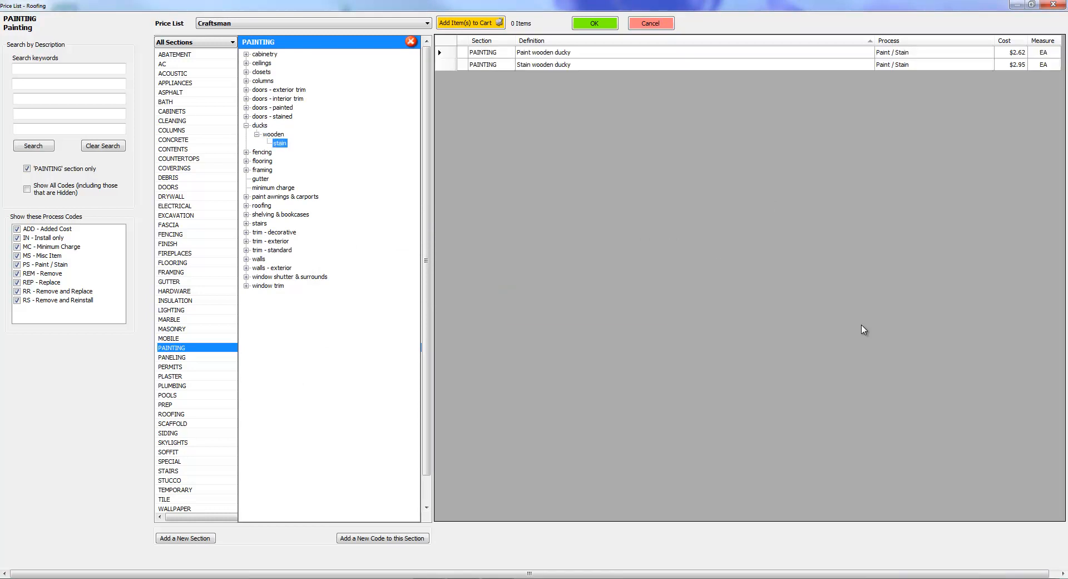
Move the "Paint wooden ducky" code from ducks > wooden > stain to a new sub-section 3 named "paint".
{"action": "left_click", "coordinate": [260, 125]}
{"action": "key", "text": "Down"}
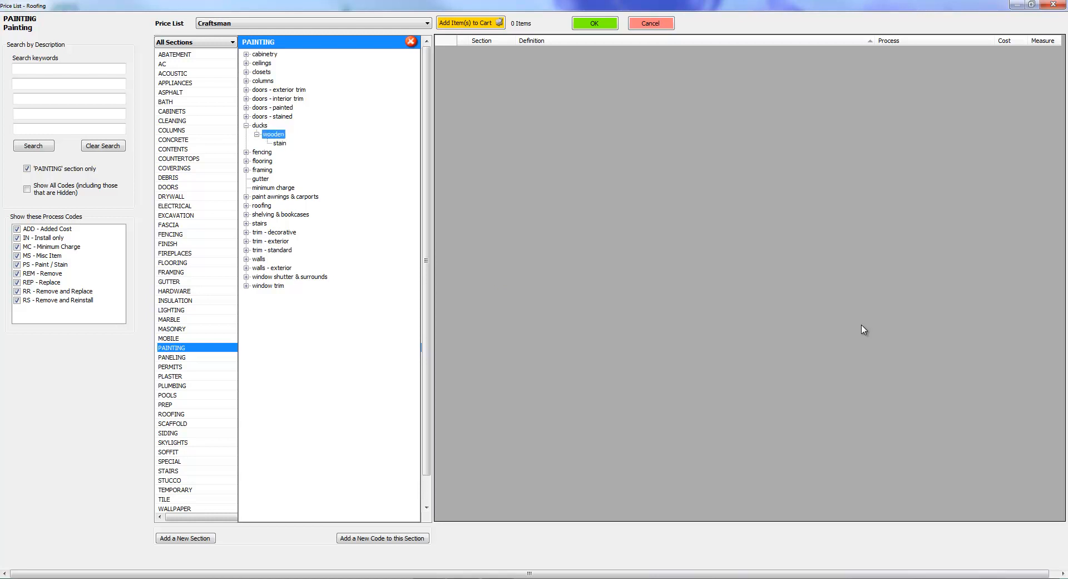
{"action": "key", "text": "Down"}
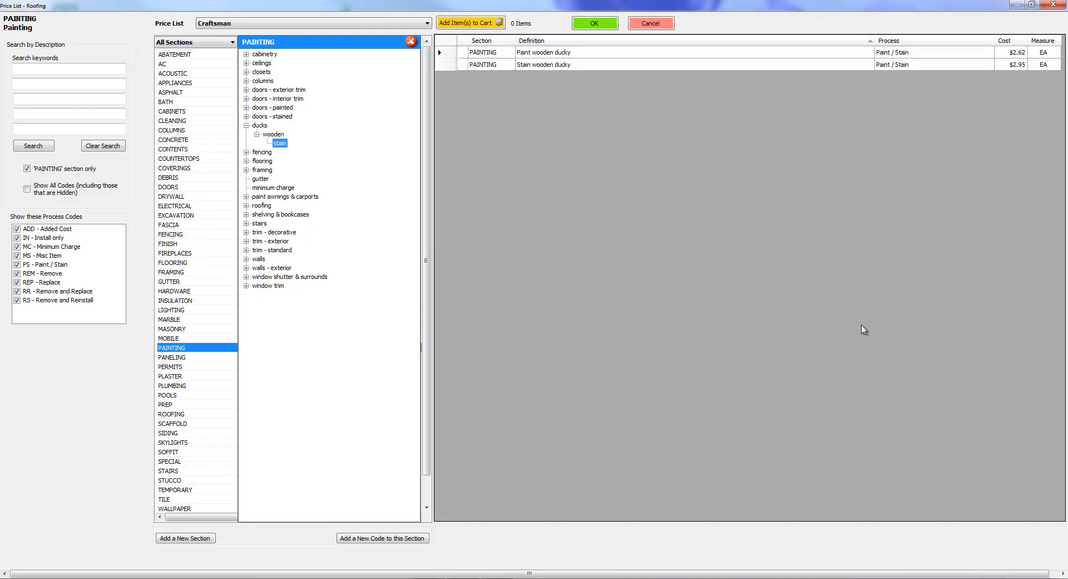
{"action": "left_click", "coordinate": [556, 53]}
{"action": "right_click", "coordinate": [555, 53]}
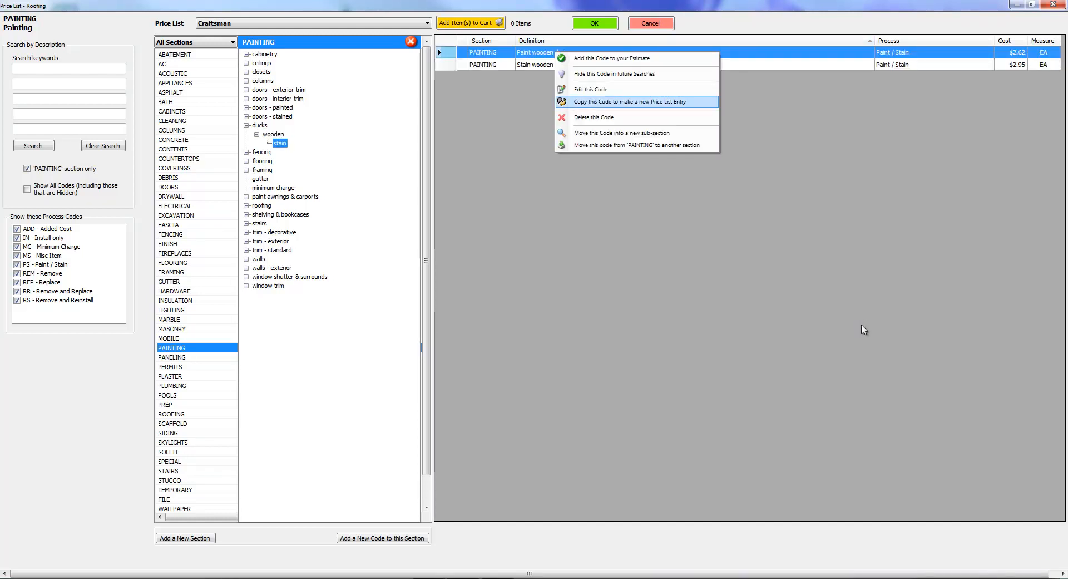
{"action": "key", "text": "Return"}
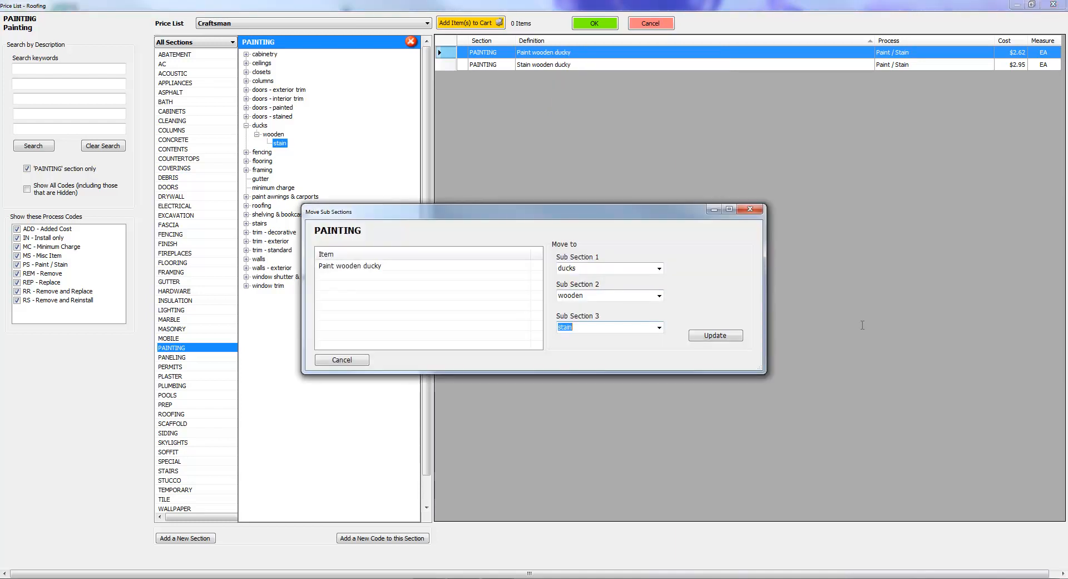
{"action": "type", "text": "paint"}
{"action": "key", "text": "Return"}
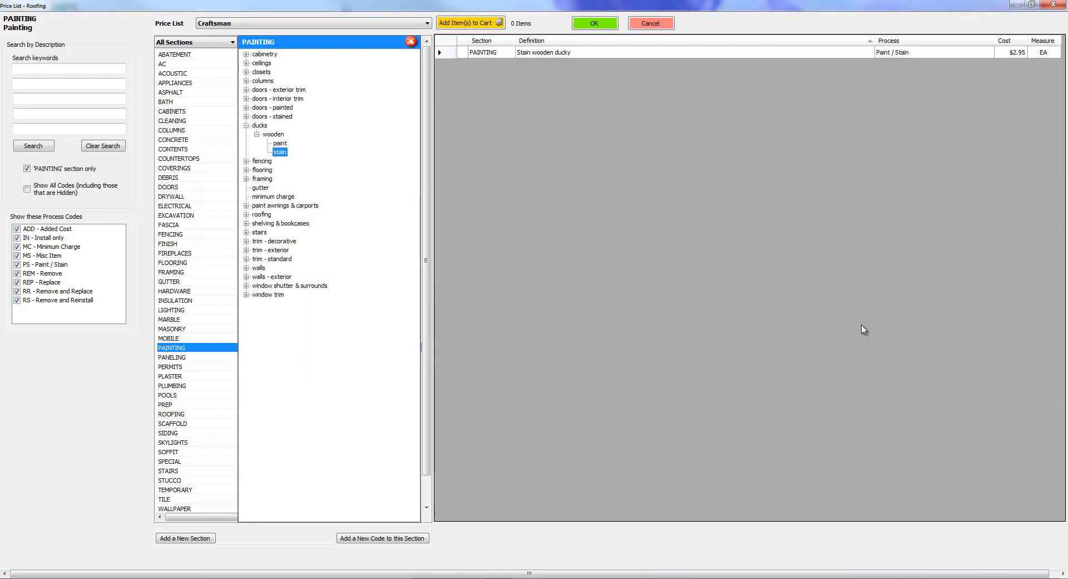
Examine the ducks branch of the PAINTING section with its wooden, paint and stain sub-sections.
{"action": "key", "text": "Up"}
{"action": "key", "text": "Down"}
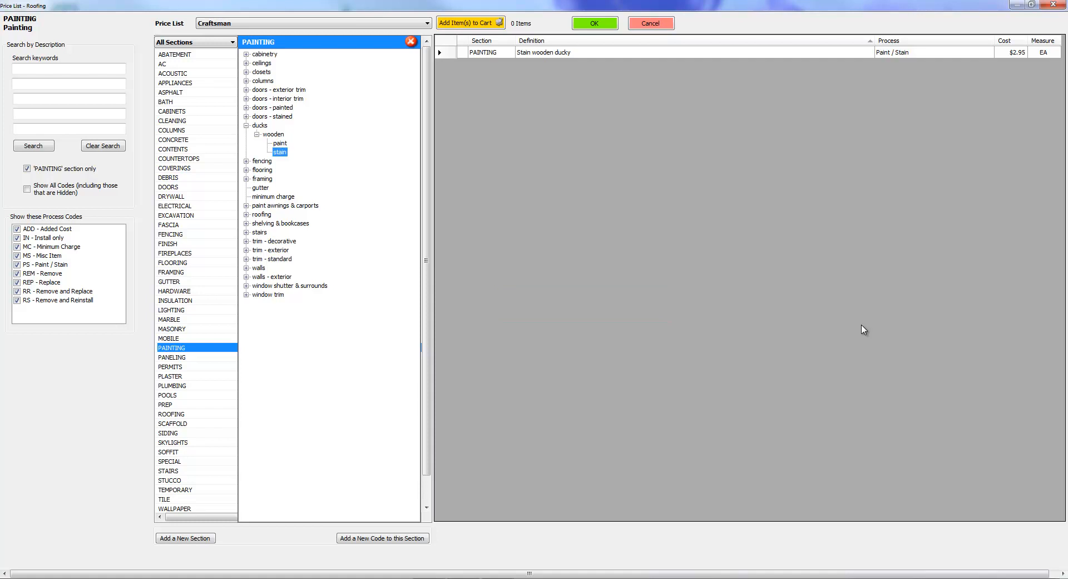
{"action": "key", "text": "Up"}
{"action": "key", "text": "Up"}
{"action": "key", "text": "Up"}
{"action": "key", "text": "Left"}
{"action": "key", "text": "Right"}
{"action": "key", "text": "Left"}
{"action": "key", "text": "Right"}
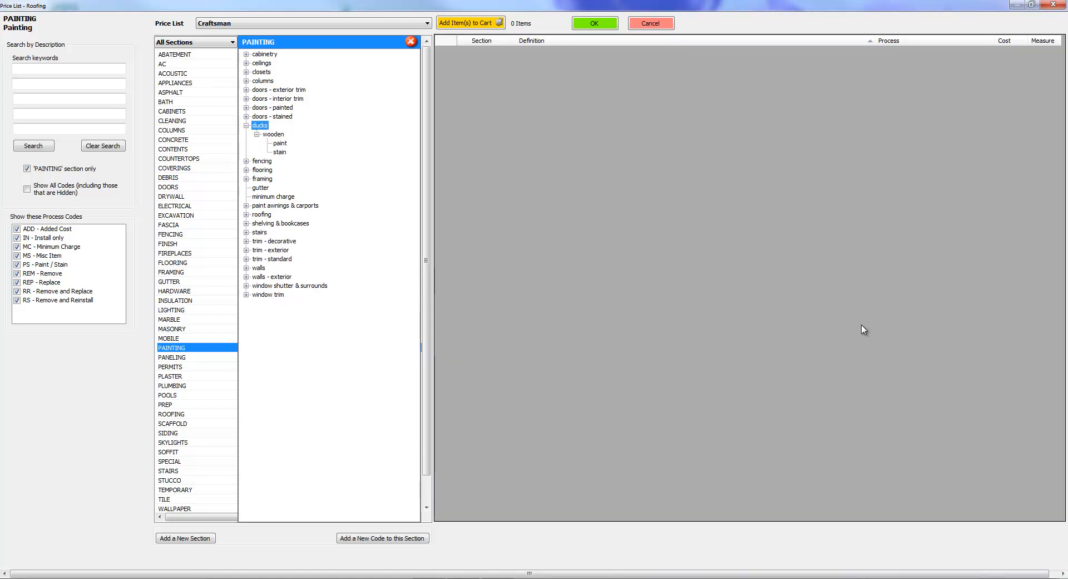
Permanently delete the "Paint wooden ducky" code from ducks > wooden > paint.
{"action": "key", "text": "Down"}
{"action": "key", "text": "Down"}
{"action": "right_click", "coordinate": [556, 53]}
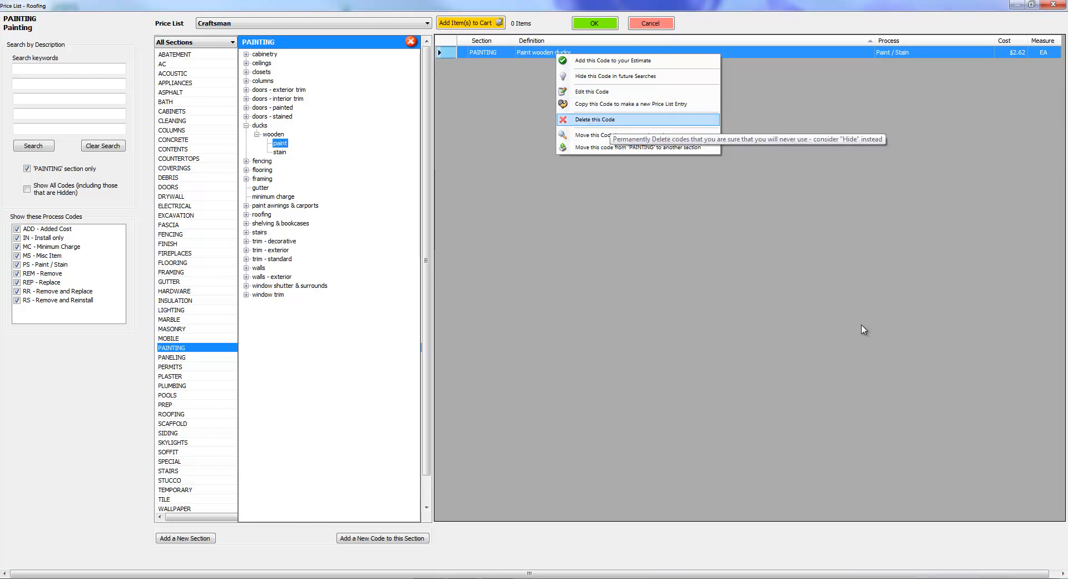
{"action": "key", "text": "Return"}
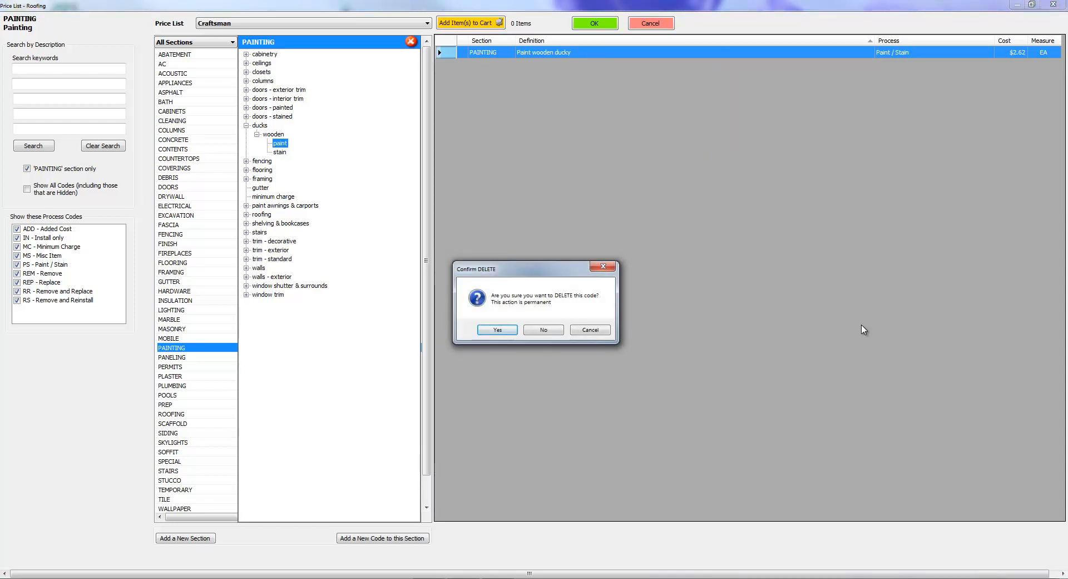
{"action": "key", "text": "Return"}
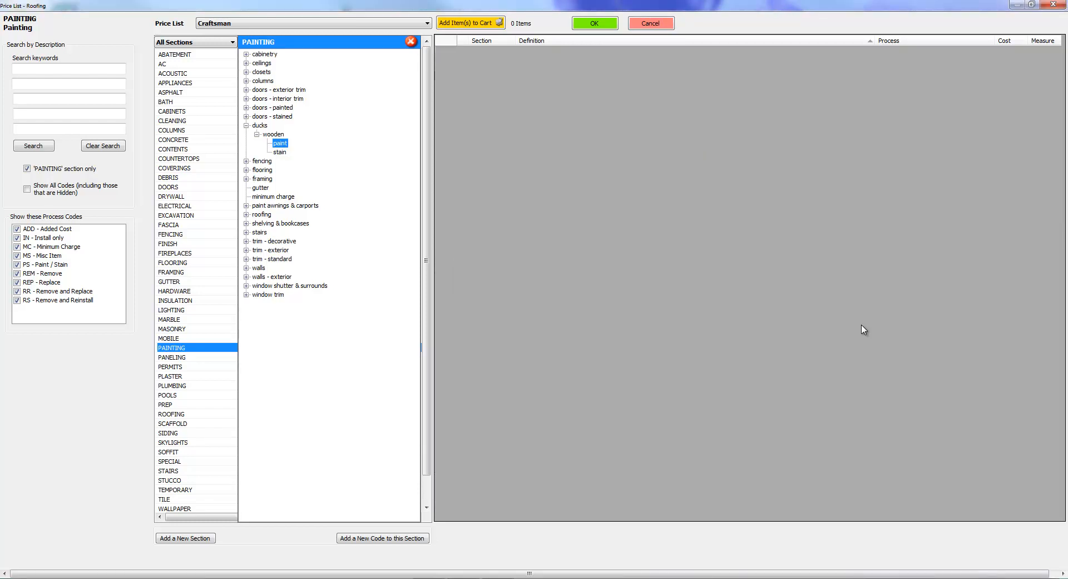
Permanently delete the "Stain wooden ducky" code from ducks > wooden > stain.
{"action": "key", "text": "Down"}
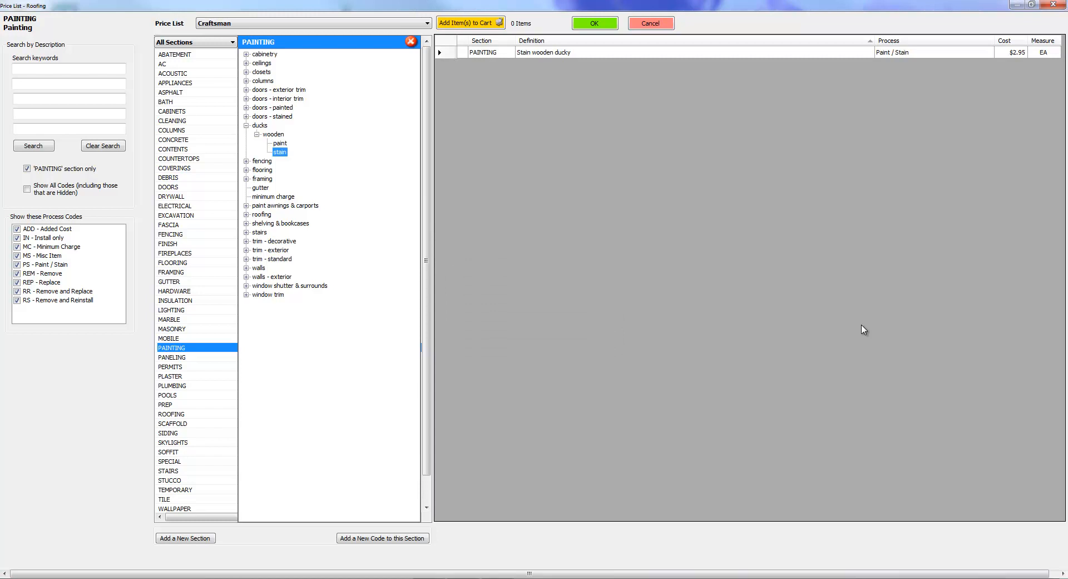
{"action": "key", "text": "Menu"}
{"action": "key", "text": "Down"}
{"action": "key", "text": "Down"}
{"action": "key", "text": "Down"}
{"action": "key", "text": "Down"}
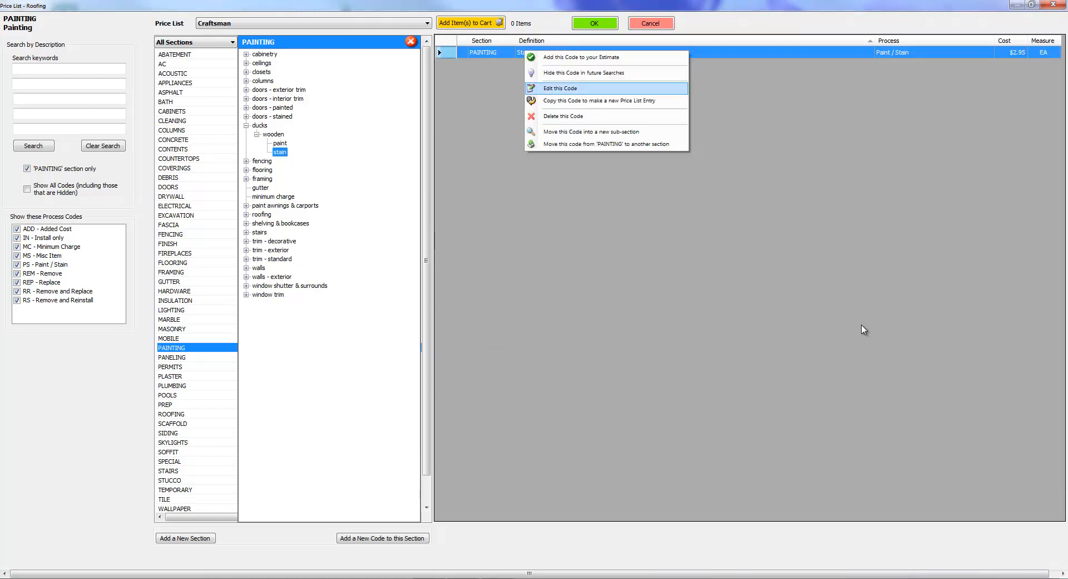
{"action": "key", "text": "Return"}
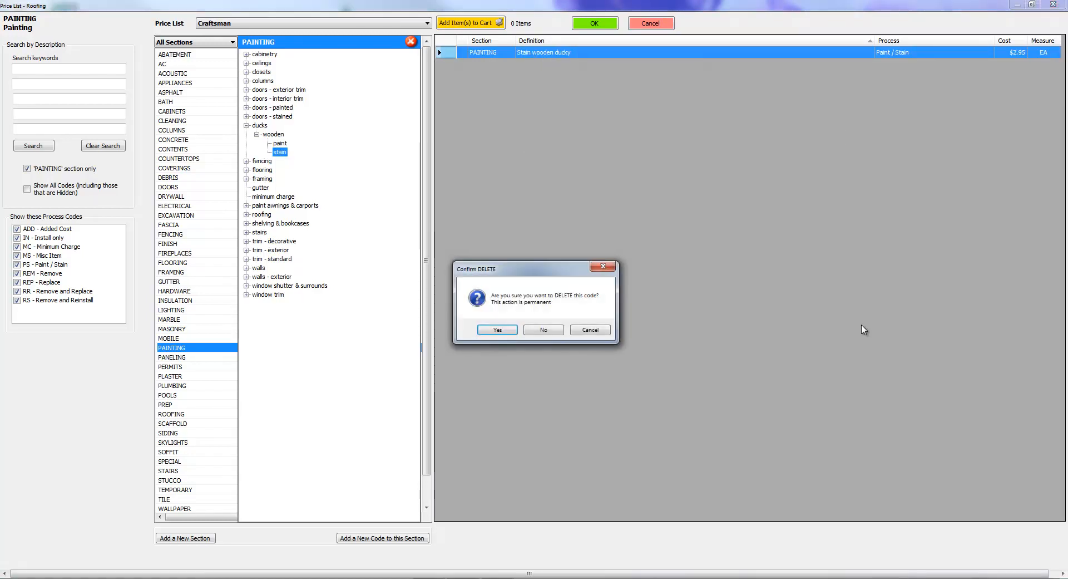
{"action": "key", "text": "Return"}
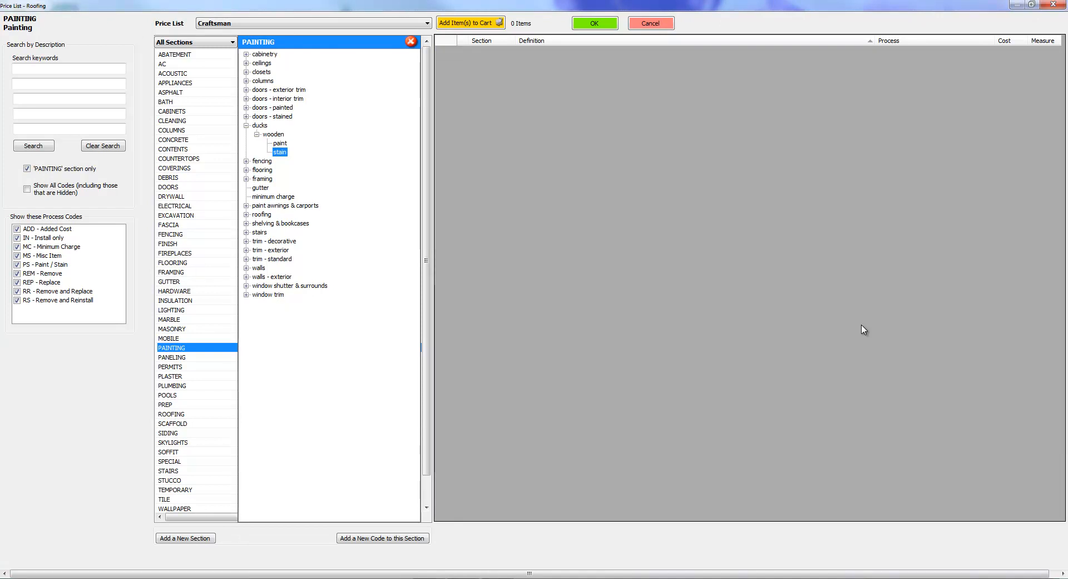
Close and reopen the PAINTING section to refresh its sub-section list.
{"action": "key", "text": "Left"}
{"action": "key", "text": "Left"}
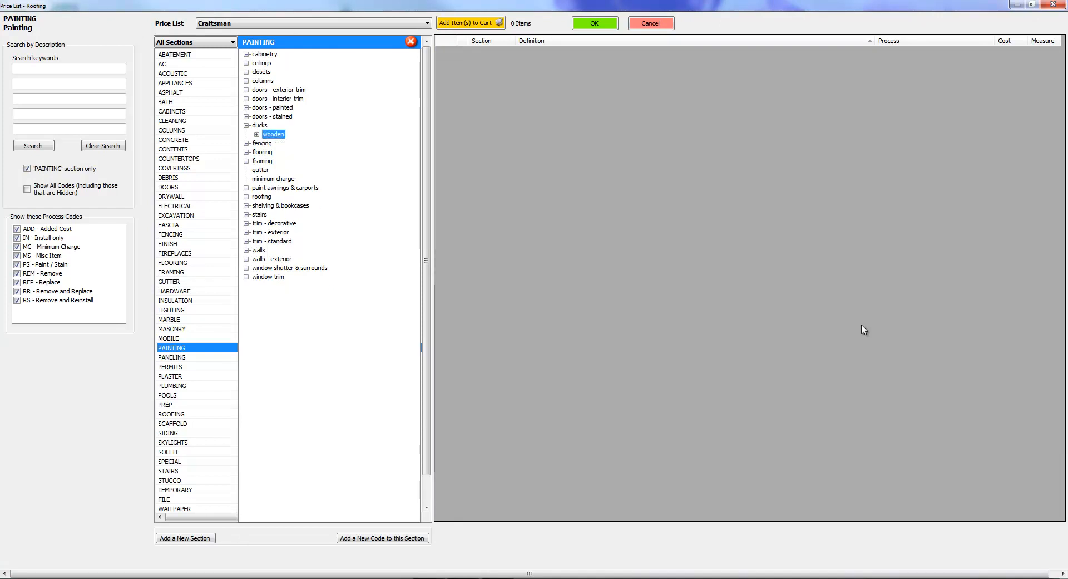
{"action": "key", "text": "Escape"}
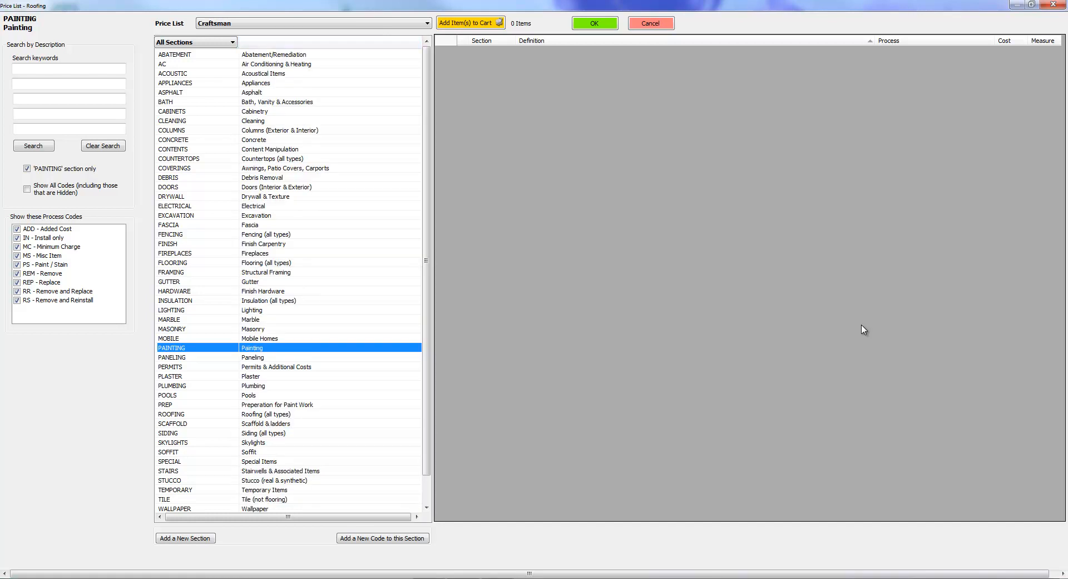
{"action": "key", "text": "Return"}
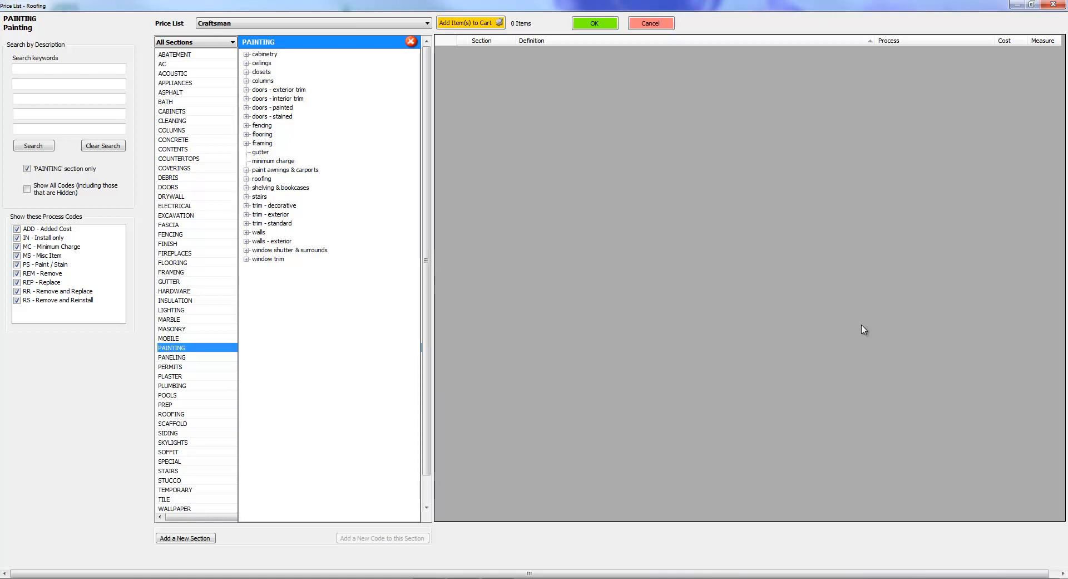
View the rename option for the framing and flooring sub-sections without renaming either one.
{"action": "right_click", "coordinate": [260, 141]}
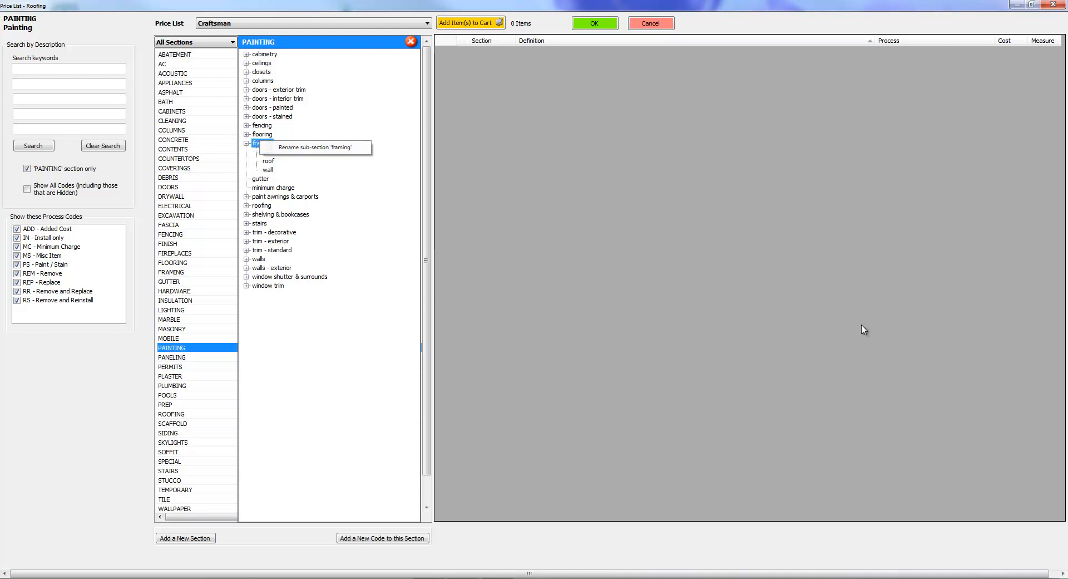
{"action": "left_click", "coordinate": [266, 134]}
{"action": "right_click", "coordinate": [265, 133]}
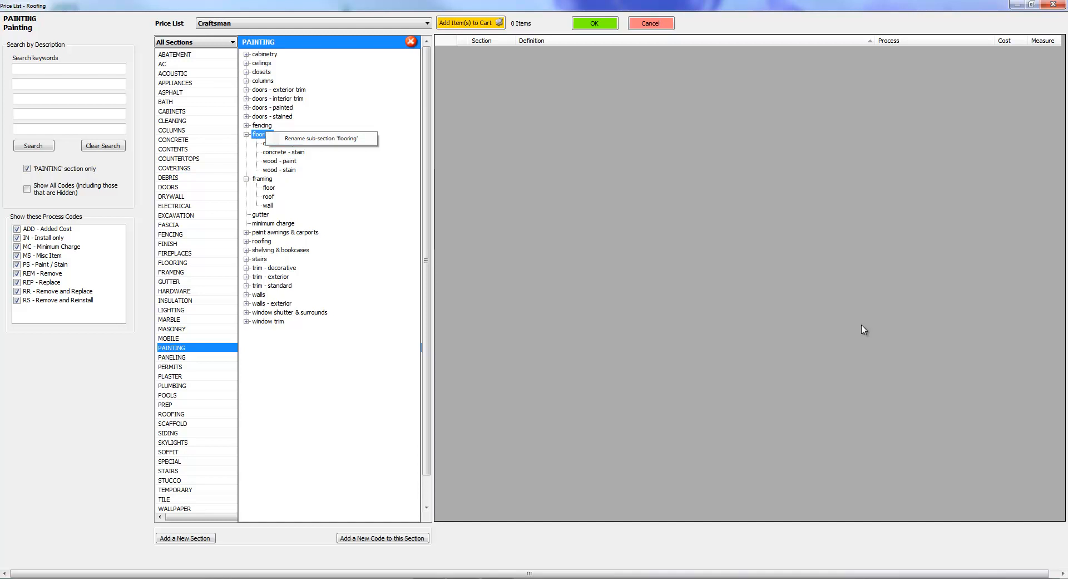
{"action": "left_click", "coordinate": [862, 325]}
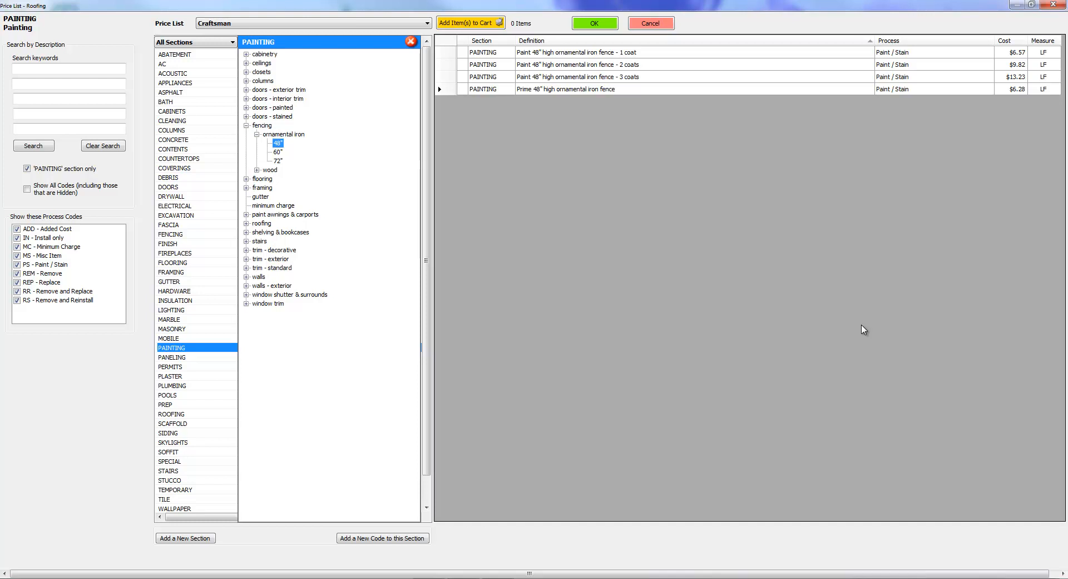
Copy the "Prime 48" high ornamental iron fence" code as a new entry and append "- average" to its definition.
{"action": "left_click", "coordinate": [861, 326]}
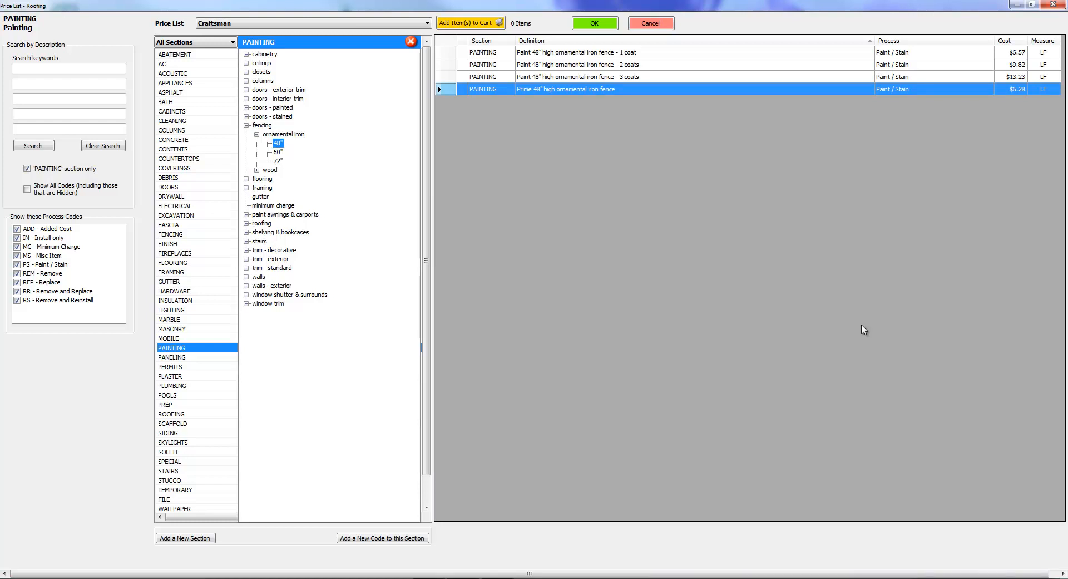
{"action": "right_click", "coordinate": [640, 89]}
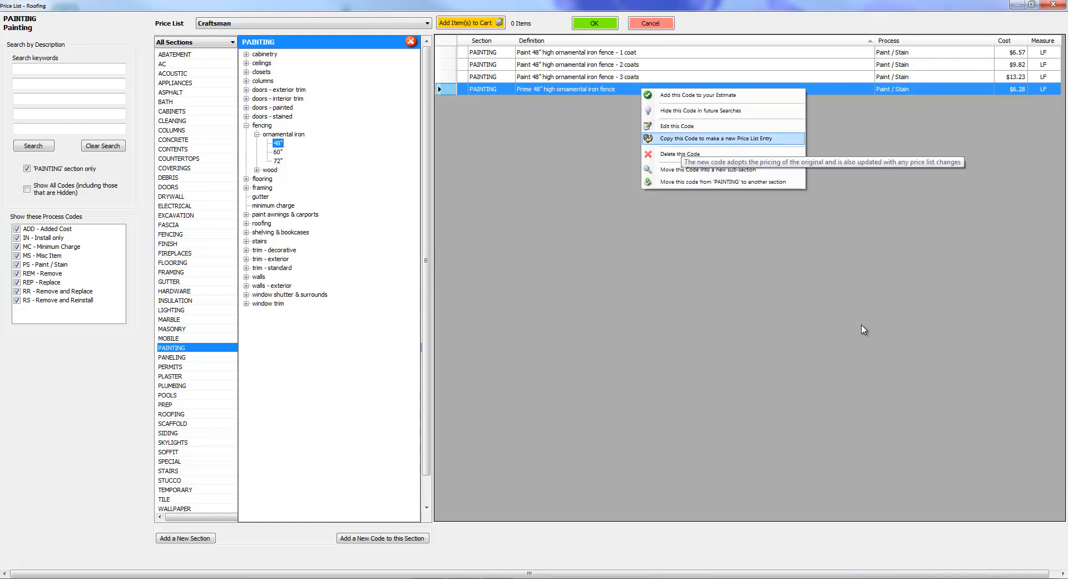
{"action": "left_click", "coordinate": [681, 139]}
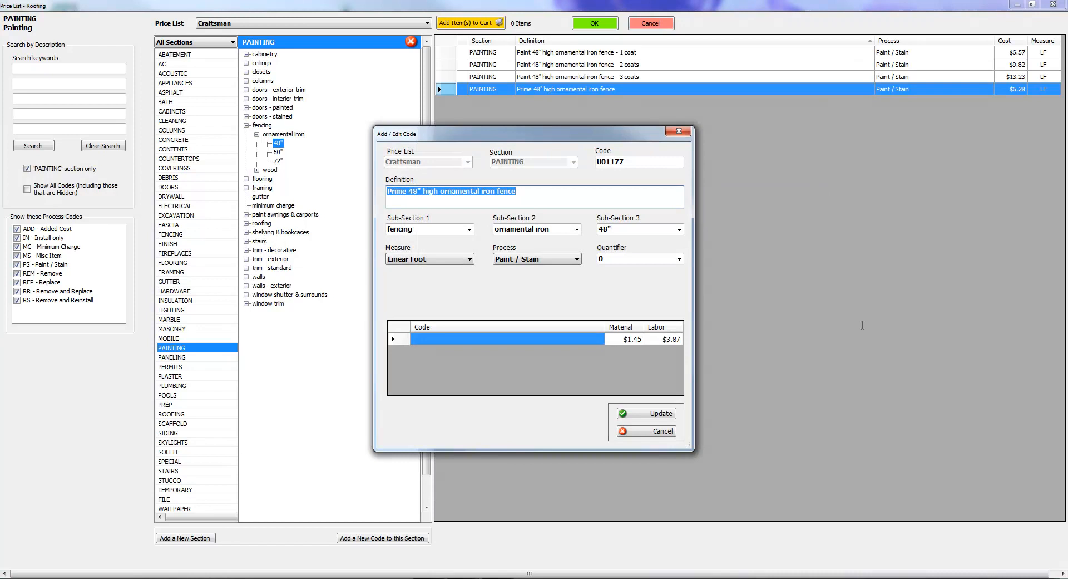
{"action": "left_click_drag", "start_coordinate": [529, 134], "coordinate": [636, 142]}
{"action": "left_click", "coordinate": [628, 200]}
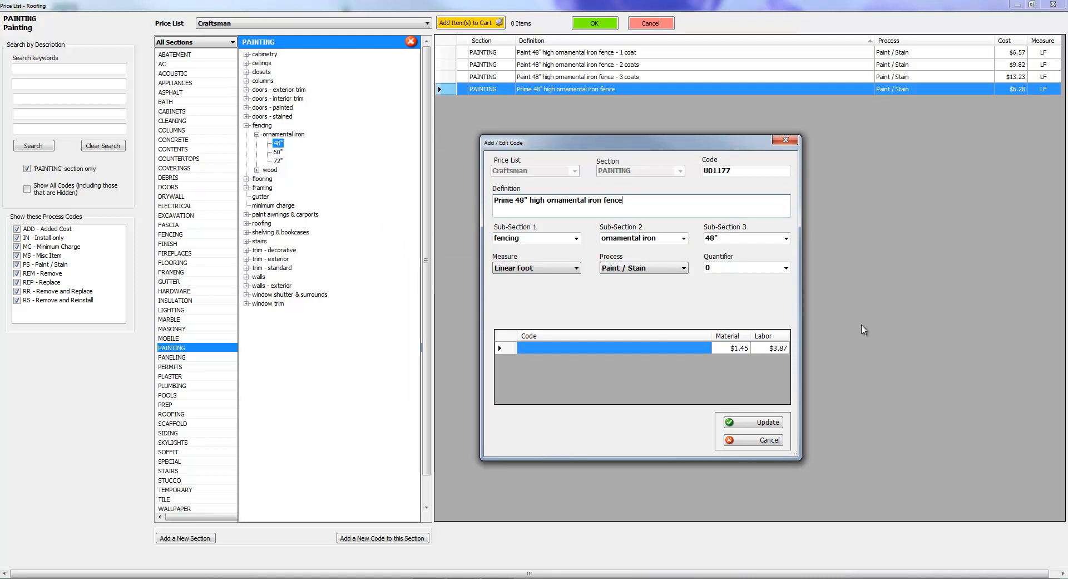
{"action": "type", "text": "average"}
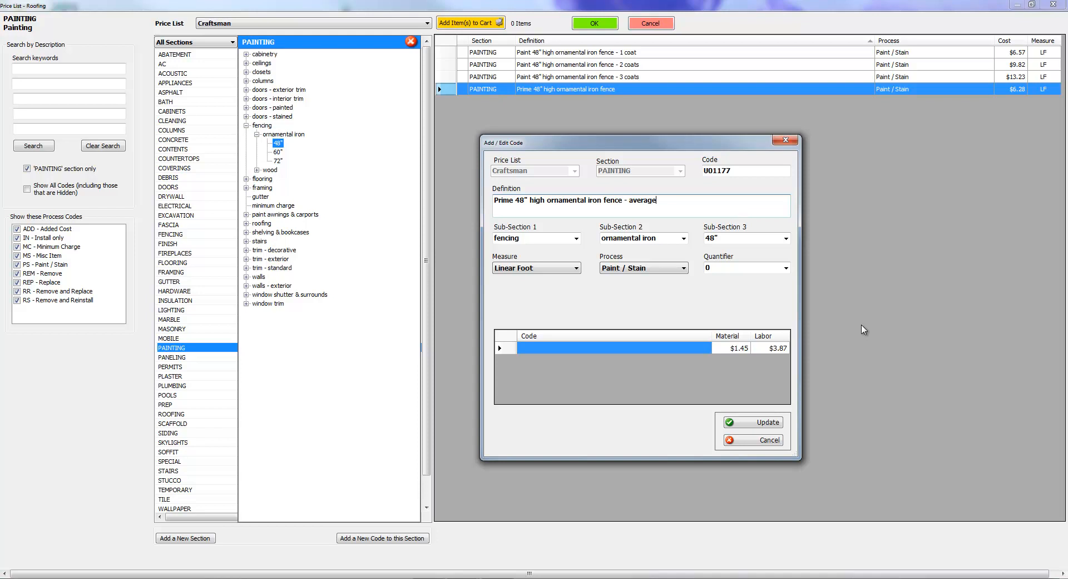
Change the copied code's definition to "Prime 48" high - ornamental iron fence" and update the entry.
{"action": "key", "text": "BackSpace"}
{"action": "key", "text": "BackSpace"}
{"action": "key", "text": "BackSpace"}
{"action": "key", "text": "BackSpace"}
{"action": "key", "text": "BackSpace"}
{"action": "key", "text": "BackSpace"}
{"action": "key", "text": "BackSpace"}
{"action": "type", "text": "-"}
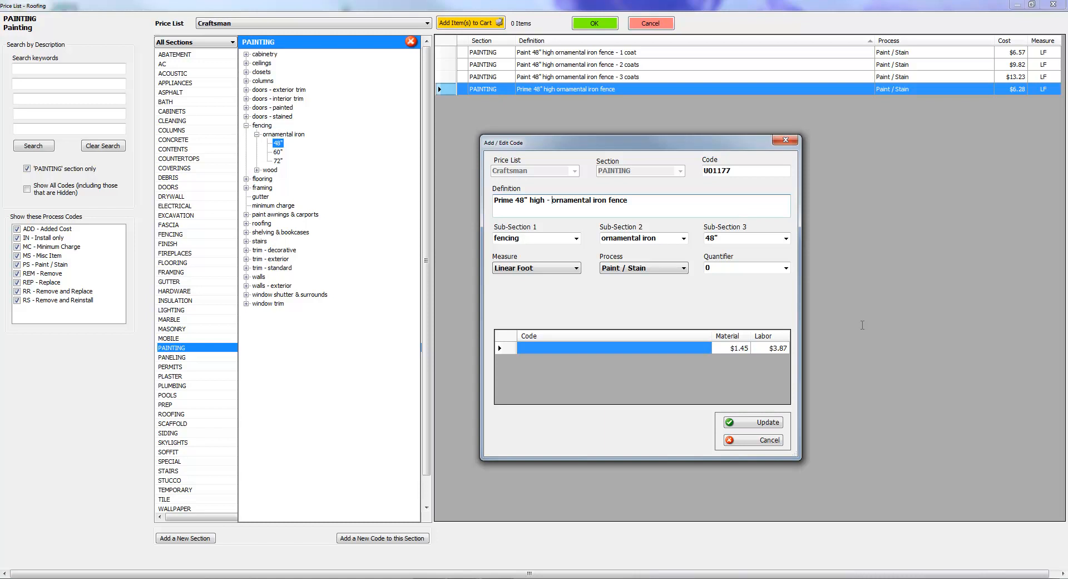
{"action": "key", "text": "ctrl+a"}
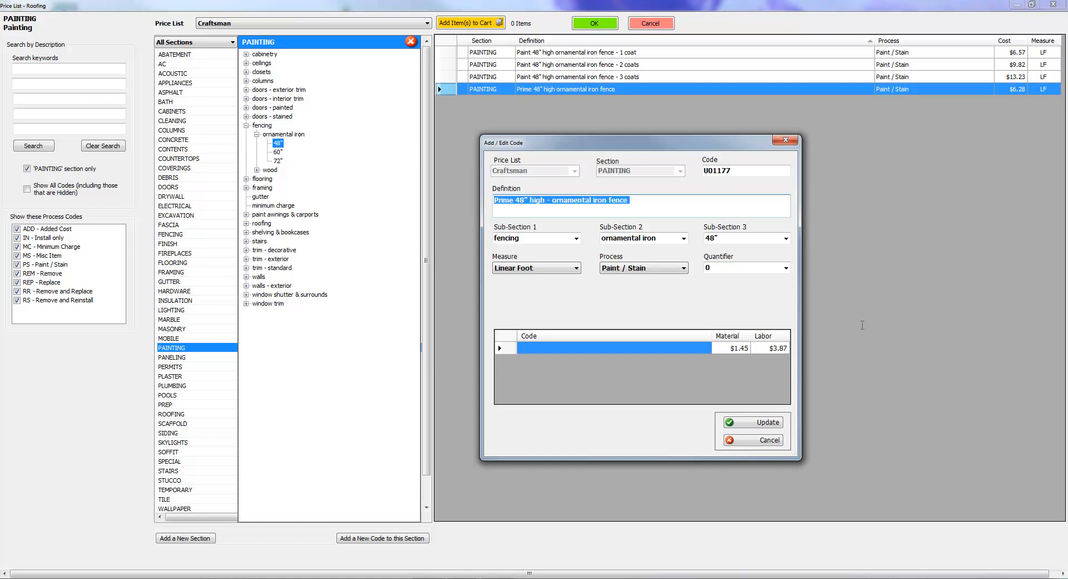
{"action": "key", "text": "Return"}
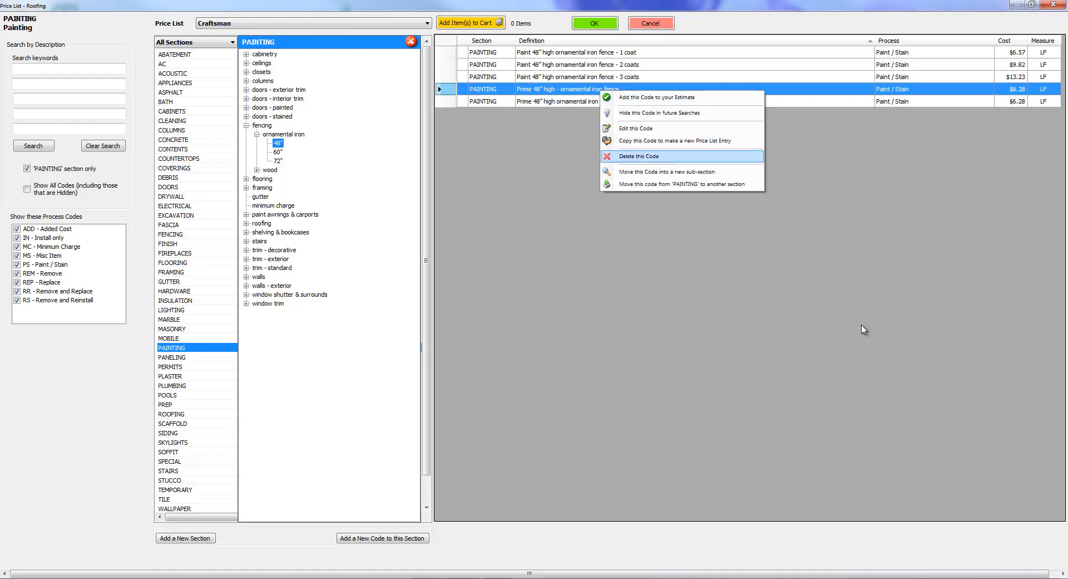
Permanently delete the copied code "Prime 48" high - ornamental iron fence".
{"action": "key", "text": "Return"}
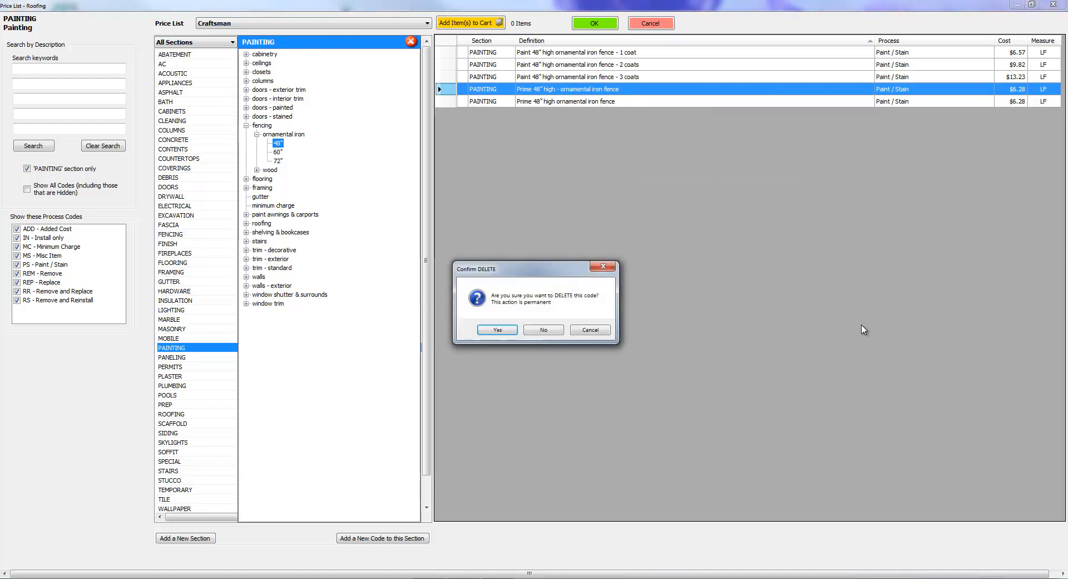
{"action": "key", "text": "Return"}
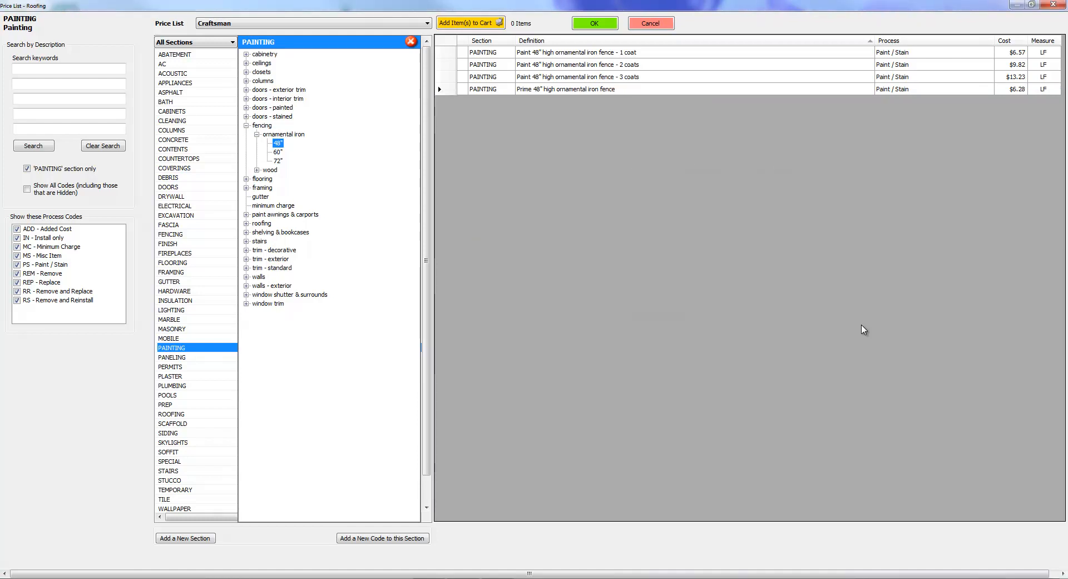